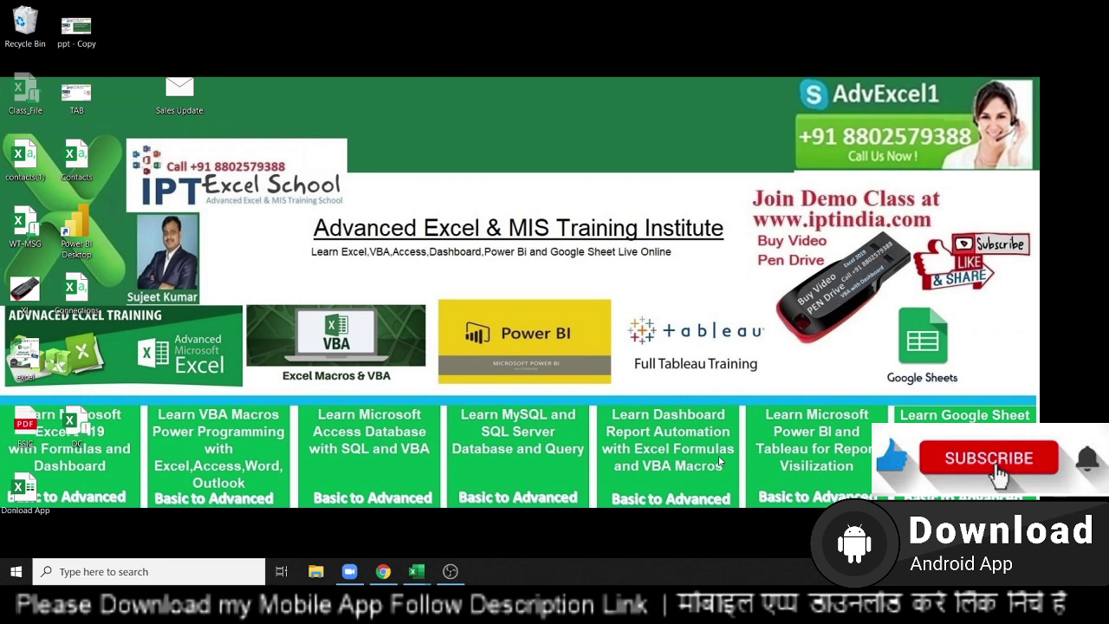
- Switch to the Book1 workbook showing 'ram IS good boy' in B2
{"action": "key", "text": "alt+Tab"}
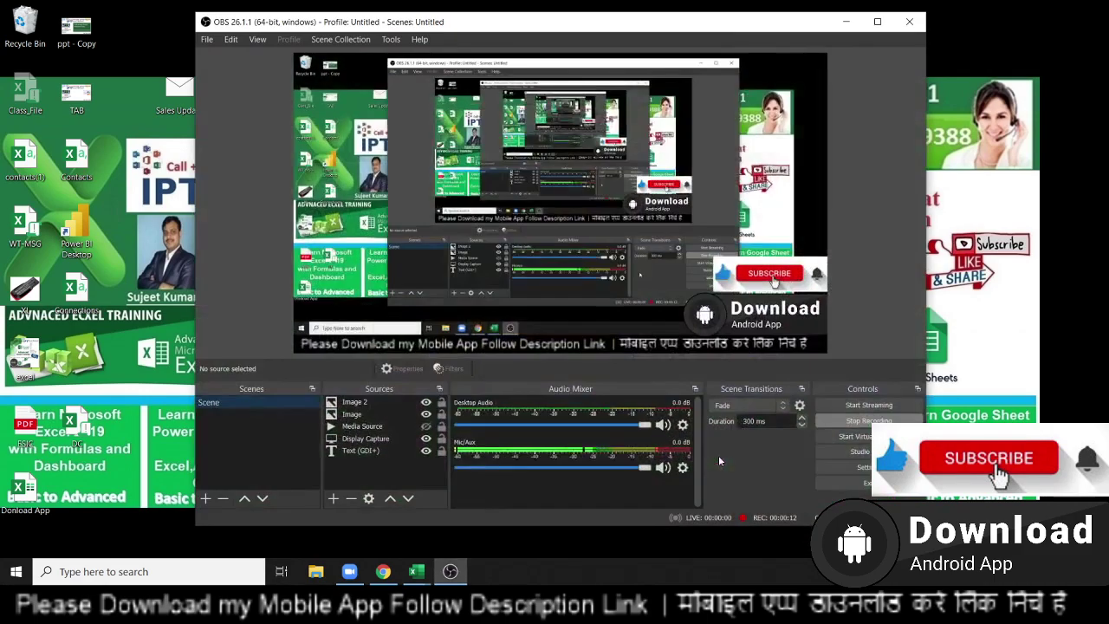
{"action": "key", "text": "alt+Tab"}
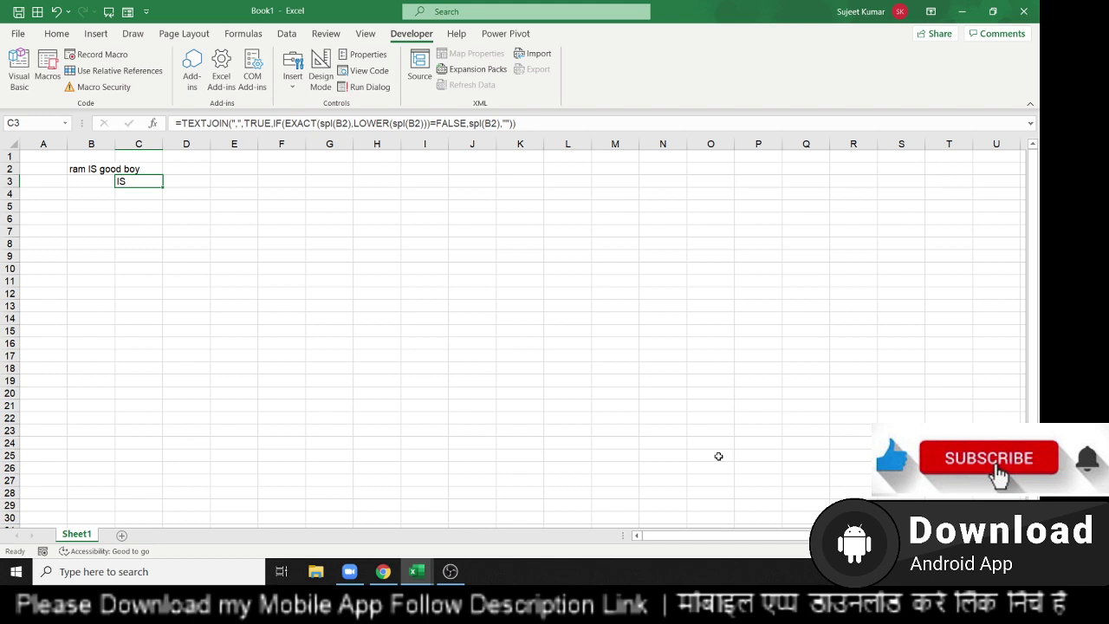
- Inspect the TEXTJOIN formula in C3 beside the sentence in B2
{"action": "key", "text": "Up"}
{"action": "key", "text": "Left"}
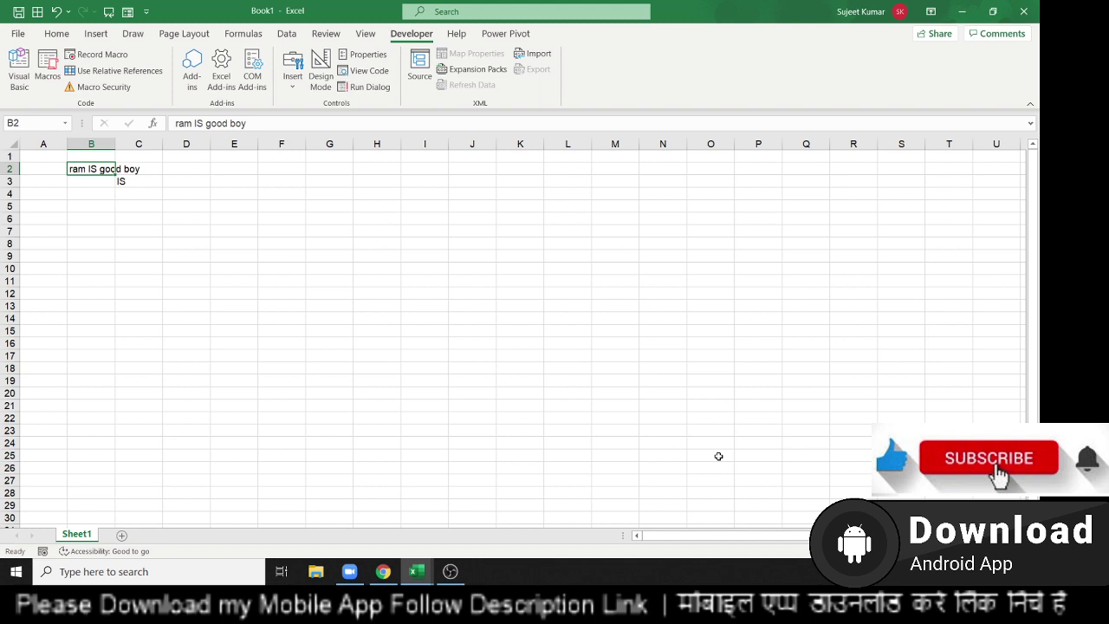
{"action": "key", "text": "Right"}
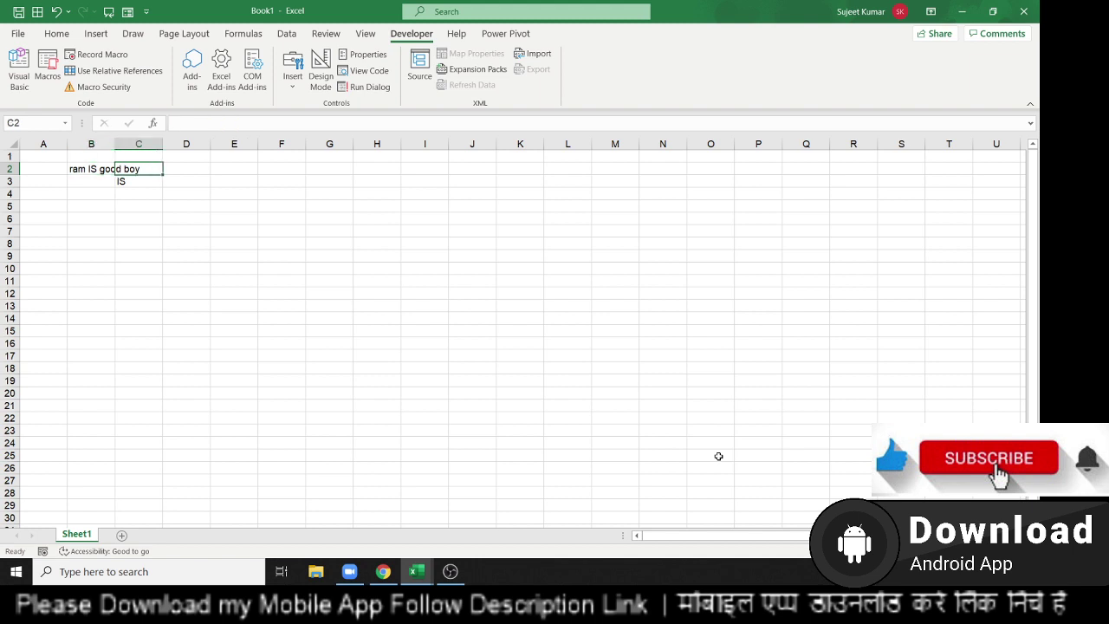
{"action": "key", "text": "Down"}
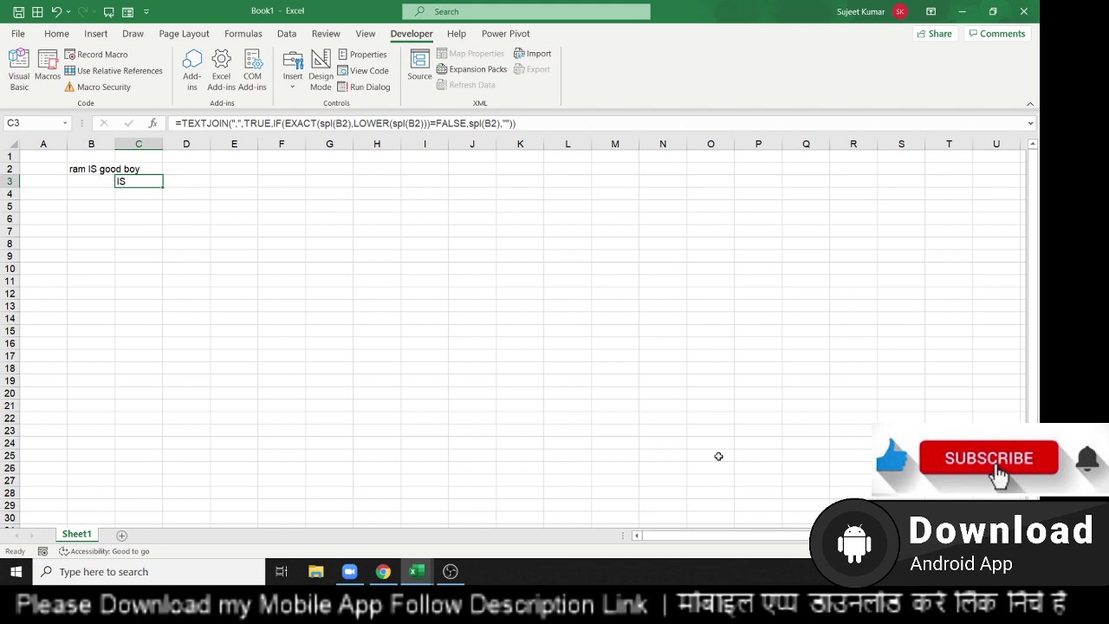
{"action": "key", "text": "Up"}
{"action": "key", "text": "Left"}
{"action": "key", "text": "Right"}
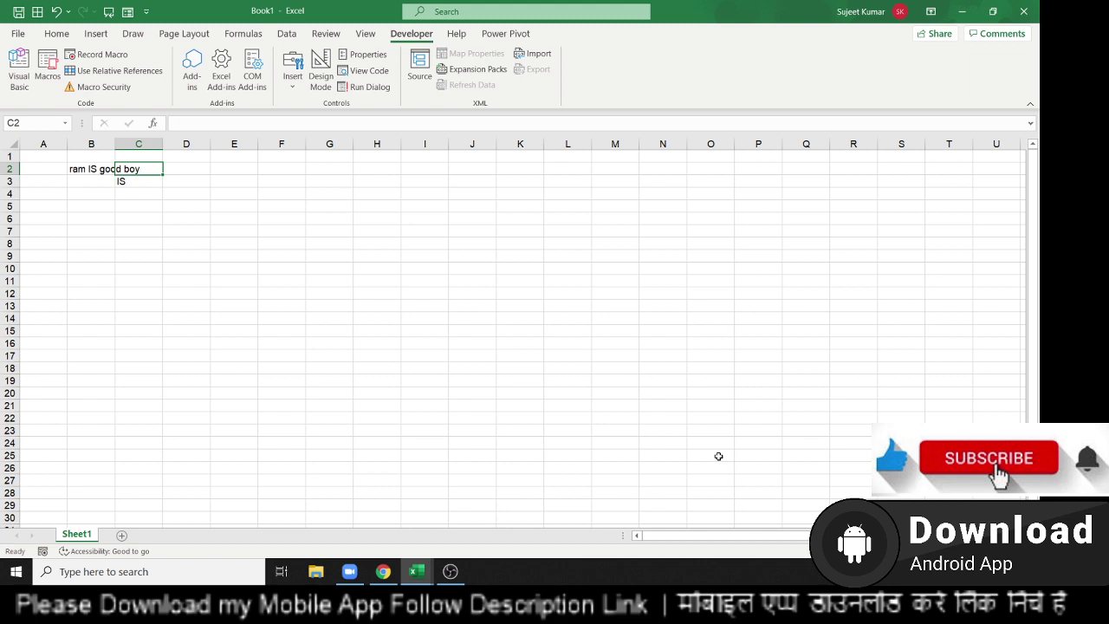
{"action": "key", "text": "Down"}
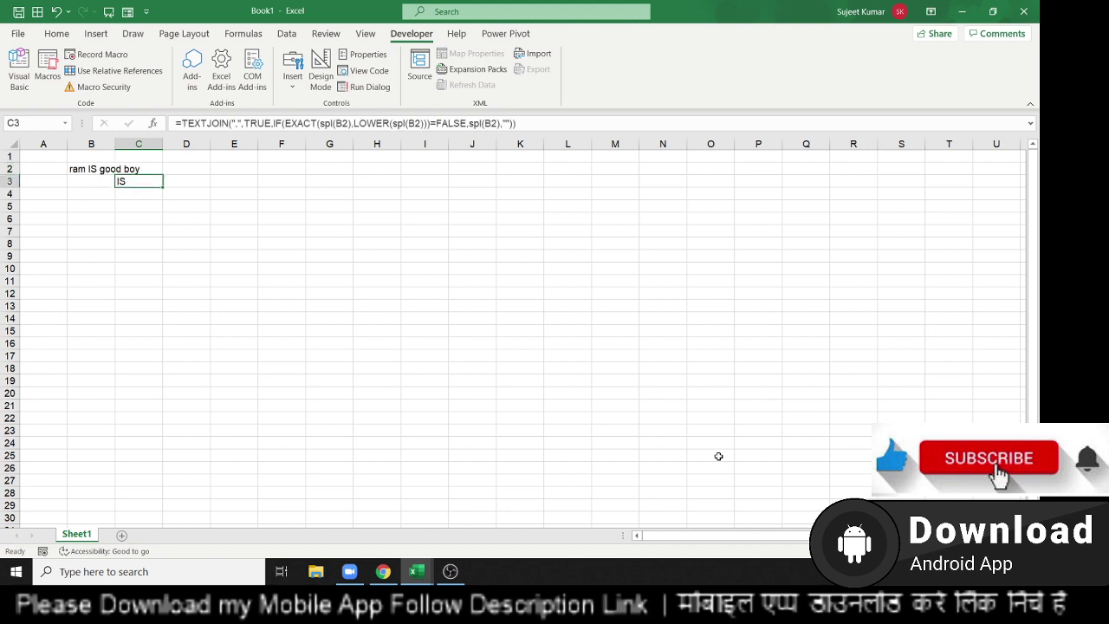
- Clear the old TEXTJOIN result from C3 and switch to the VBA editor
{"action": "key", "text": "Left"}
{"action": "key", "text": "Up"}
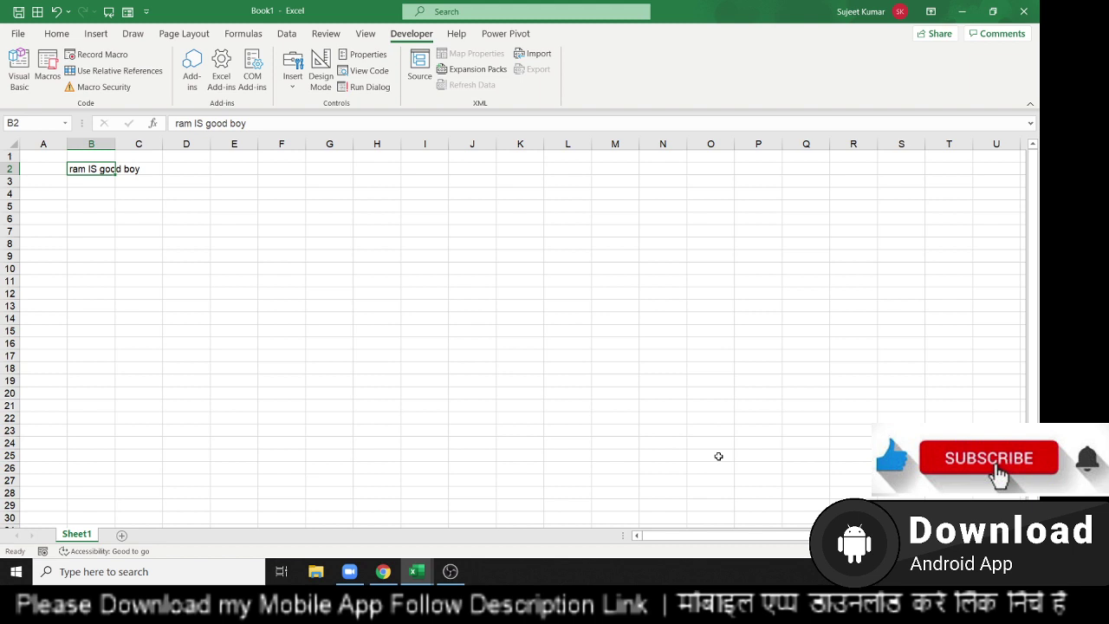
{"action": "key", "text": "alt+Tab"}
- Delete the old function code from Module1
{"action": "key", "text": "Tab"}
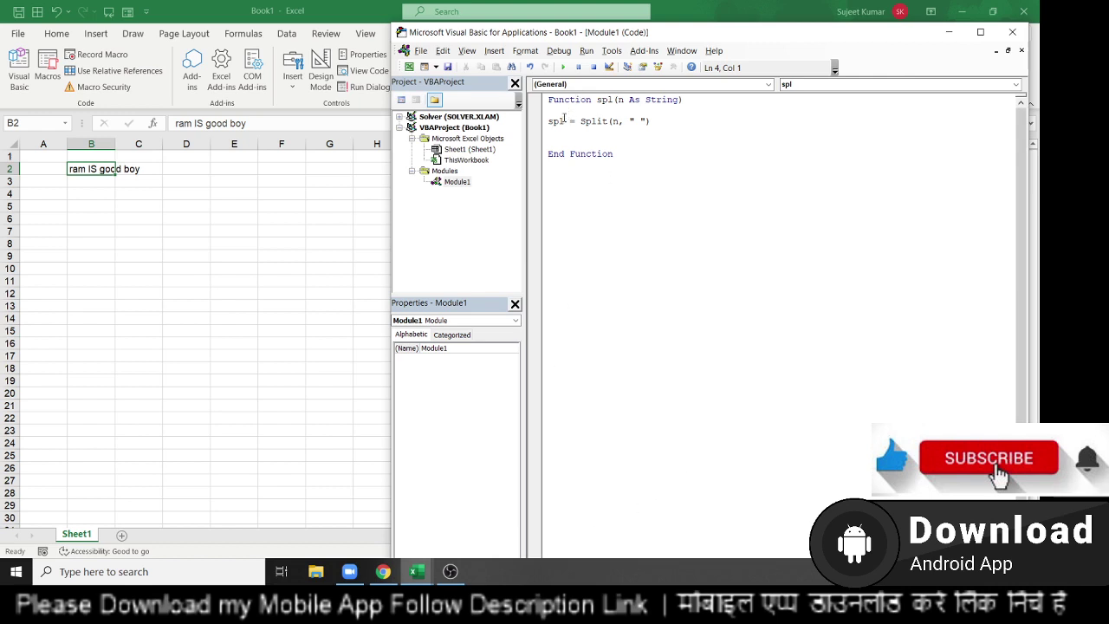
{"action": "left_click", "coordinate": [631, 155]}
{"action": "left_click_drag", "start_coordinate": [631, 155], "coordinate": [542, 75]}
{"action": "key", "text": "Delete"}
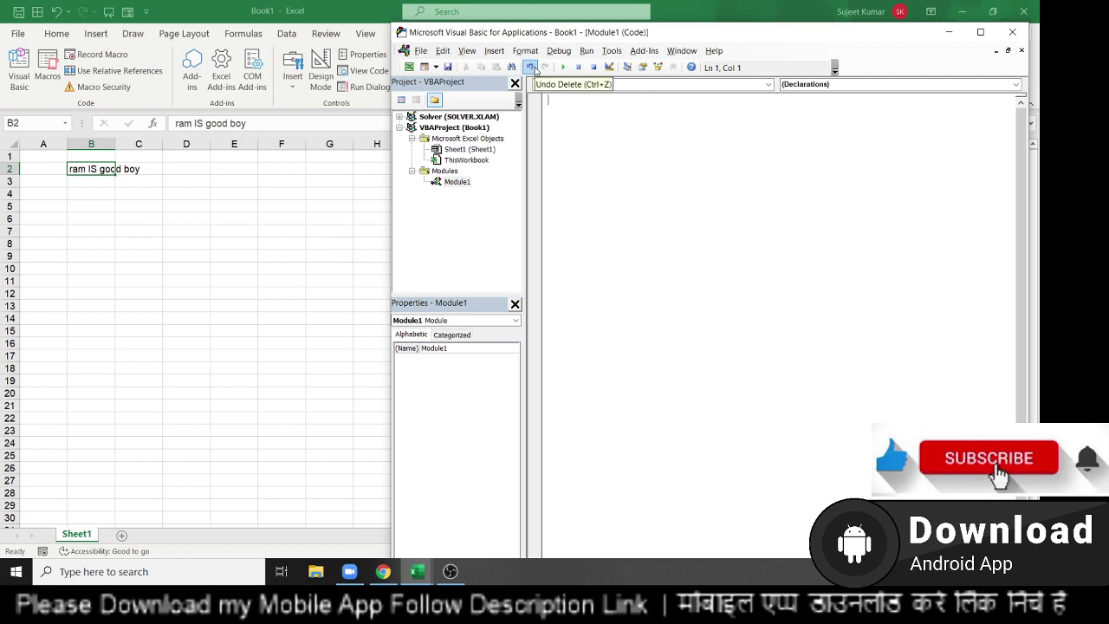
- Write Function SPL(n As String) with the body spl=split(n," ")
{"action": "type", "text": "functio"}
{"action": "type", "text": "n SPL"}
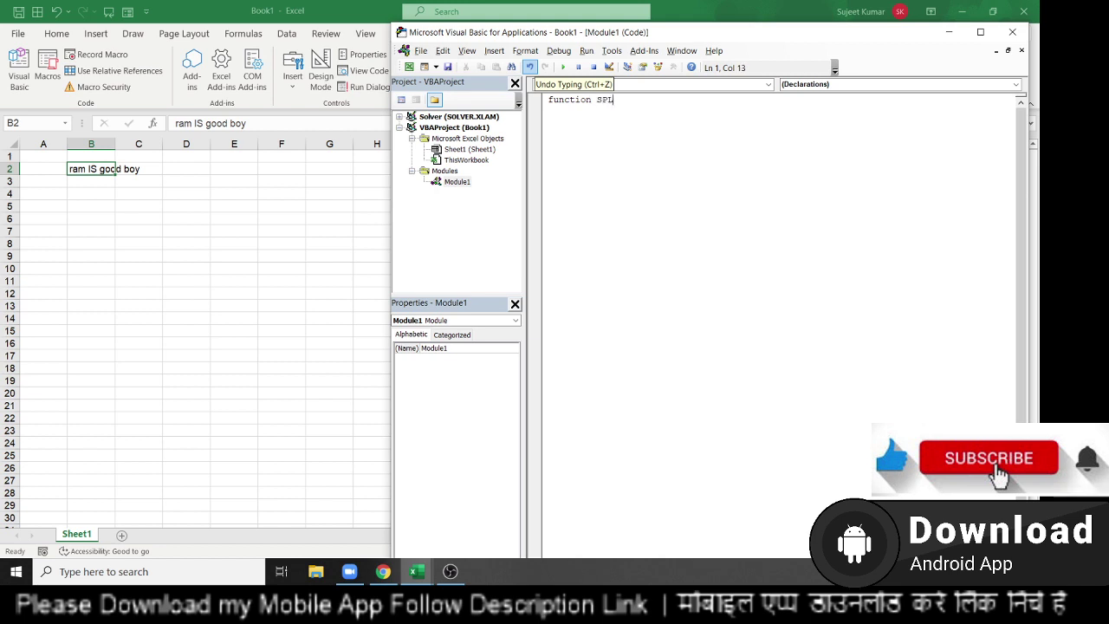
{"action": "type", "text": "("}
{"action": "type", "text": "n as "}
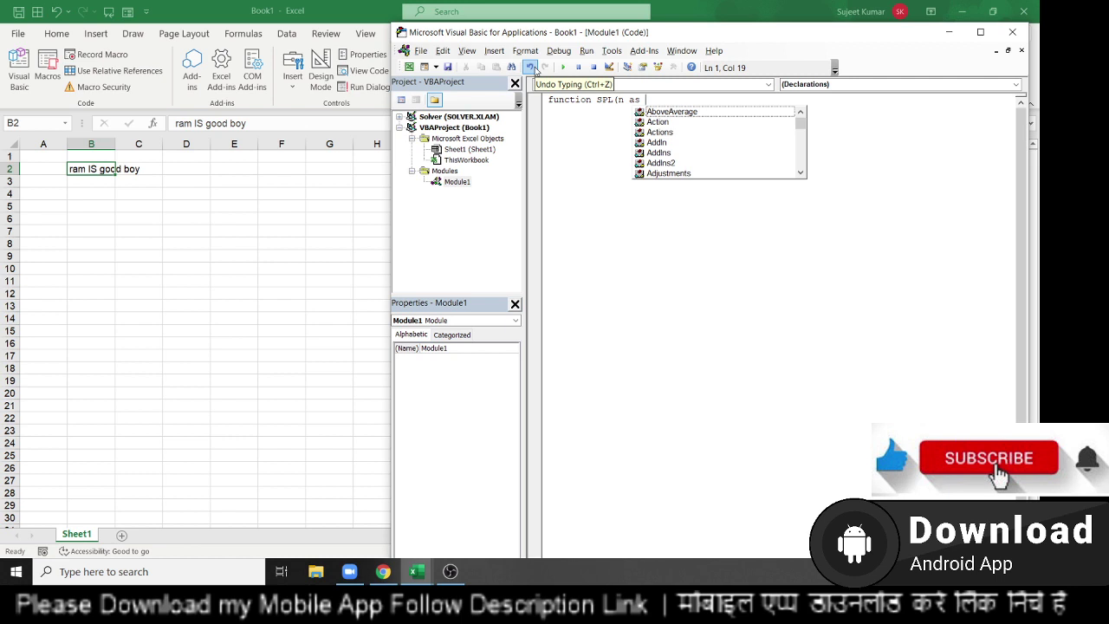
{"action": "type", "text": "str"}
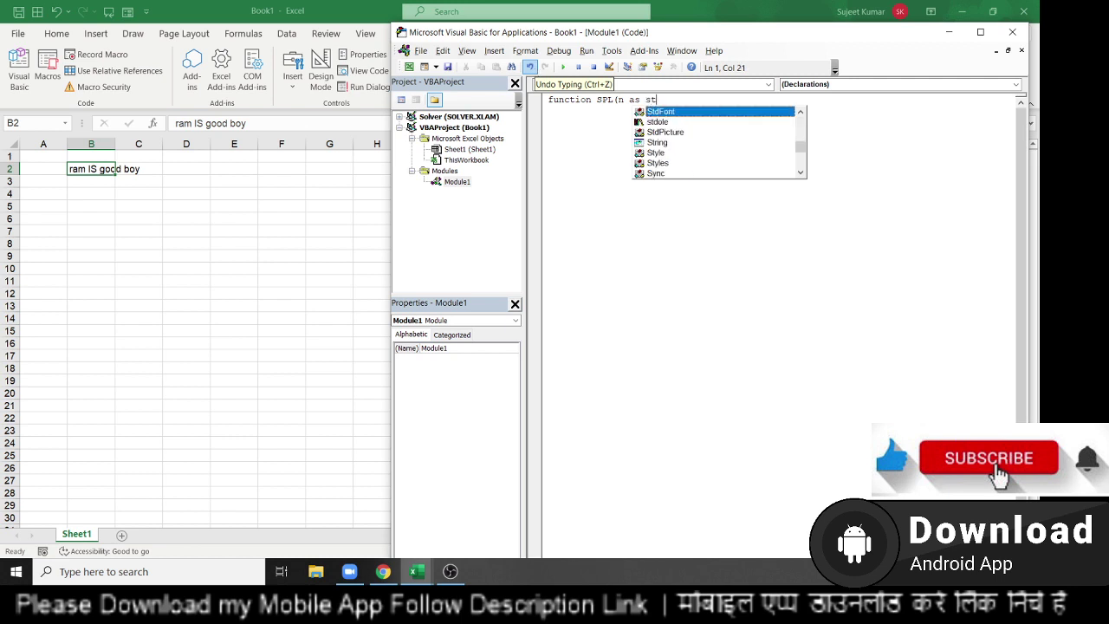
{"action": "key", "text": "Tab"}
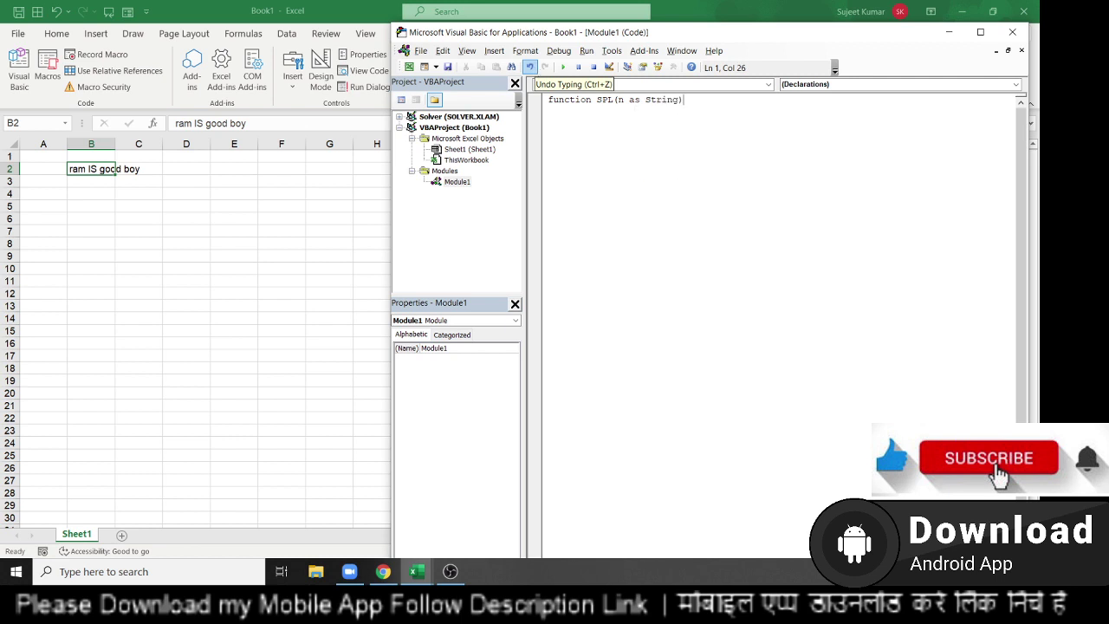
{"action": "key", "text": "Return"}
{"action": "key", "text": "Return"}
{"action": "key", "text": "Return"}
{"action": "key", "text": "Return"}
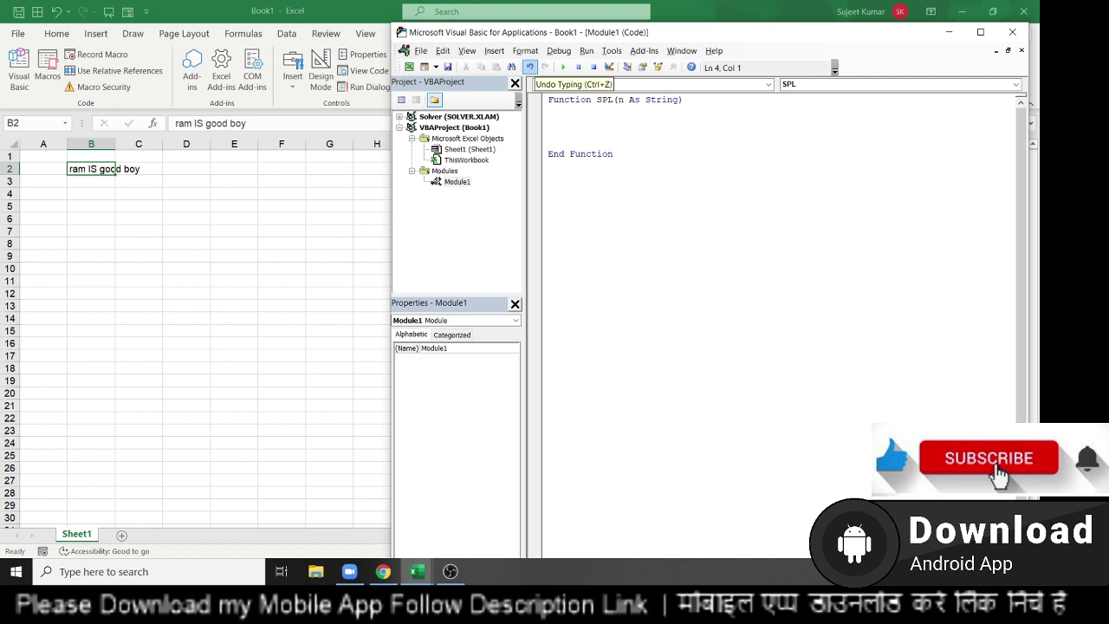
{"action": "type", "text": "spl"}
{"action": "type", "text": "=s"}
{"action": "type", "text": "plit"}
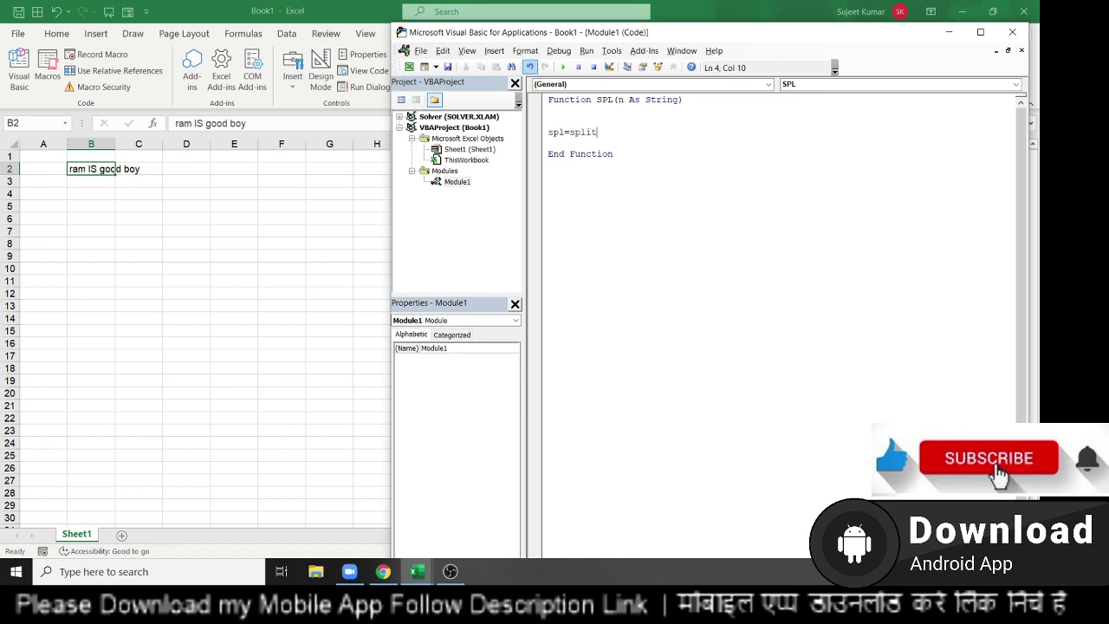
{"action": "type", "text": "("}
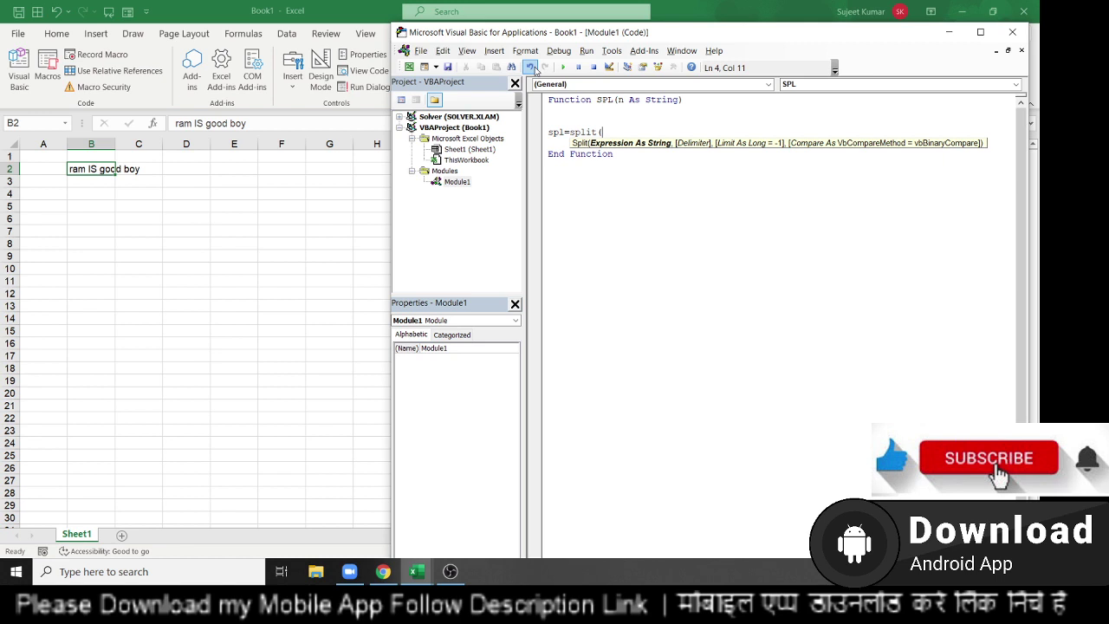
{"action": "type", "text": "n,\" \""}
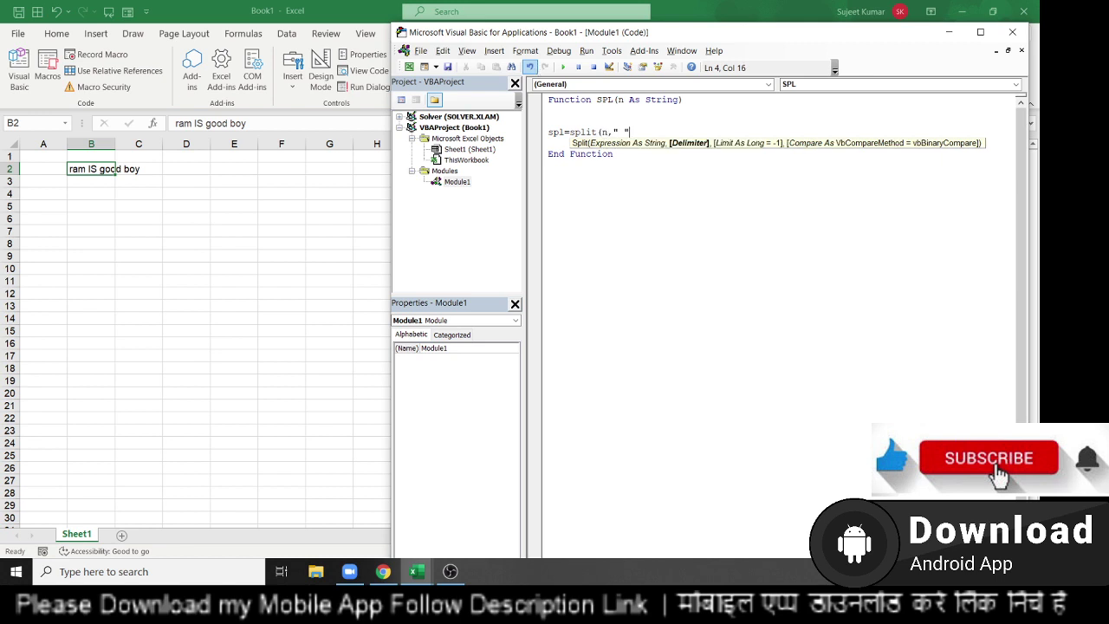
{"action": "type", "text": ")"}
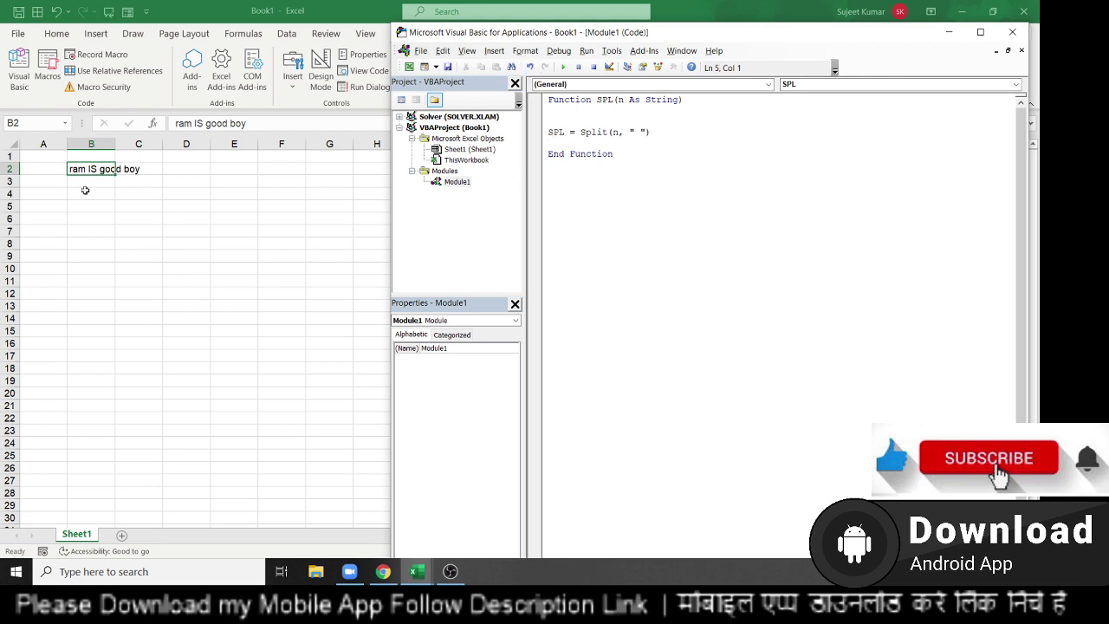
- Enter =spl(B2) in C4
{"action": "left_click", "coordinate": [120, 191]}
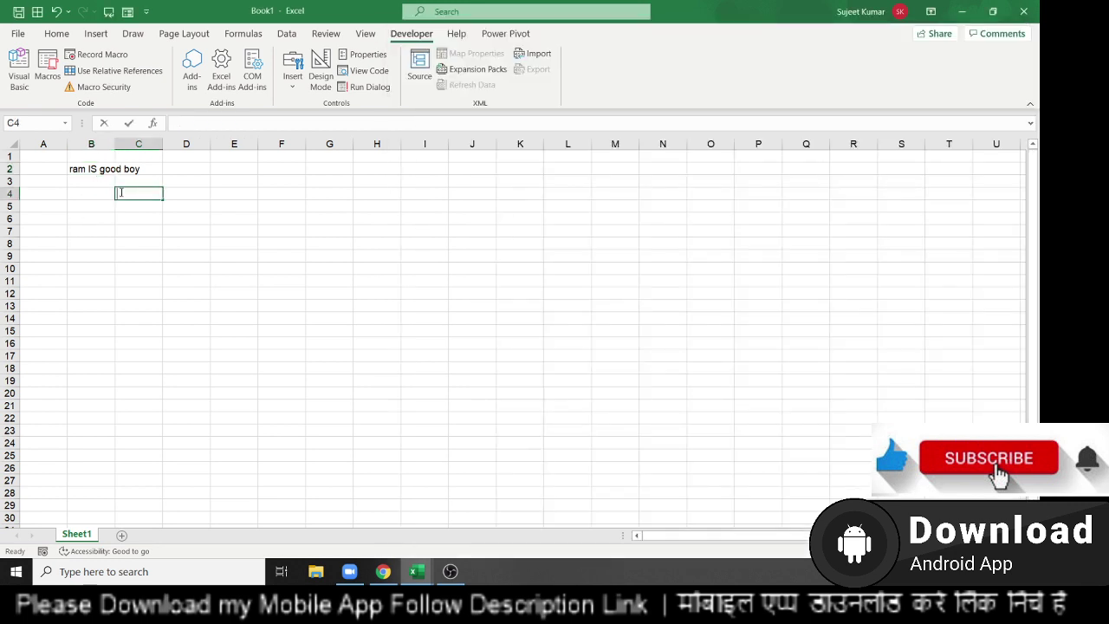
{"action": "type", "text": "=spl"}
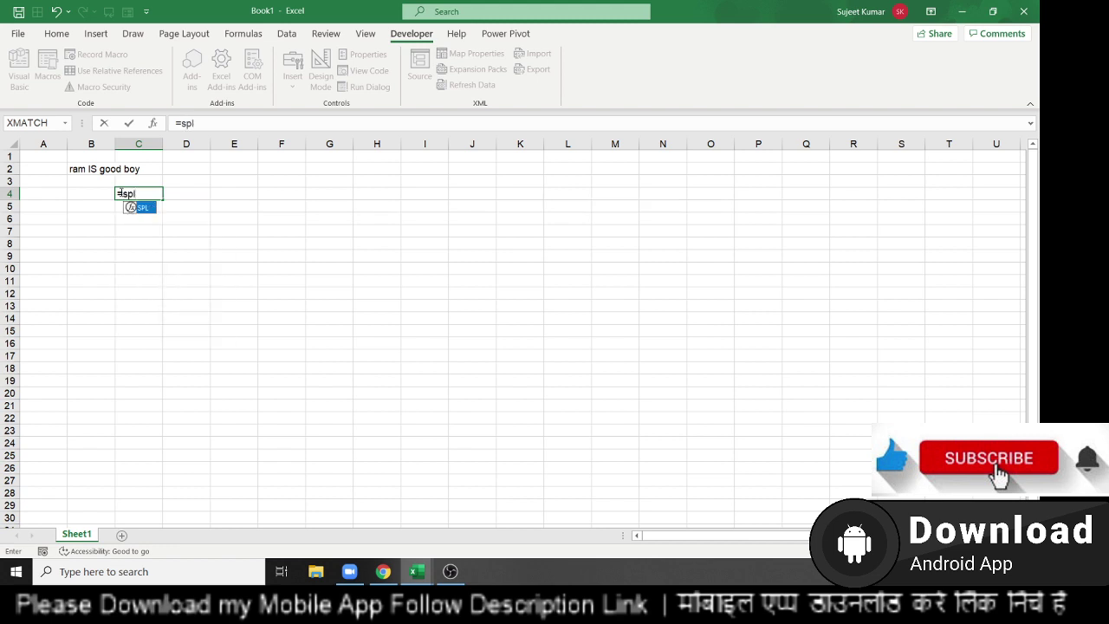
{"action": "type", "text": "("}
{"action": "key", "text": "Left"}
{"action": "key", "text": "Up"}
{"action": "key", "text": "Up"}
{"action": "key", "text": "Return"}
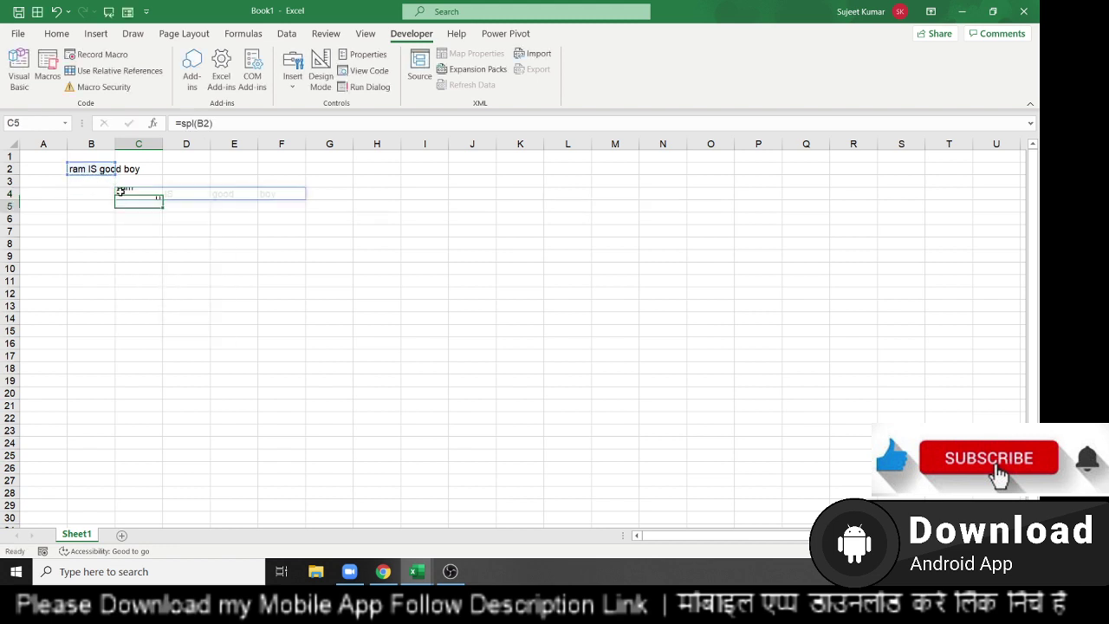
- Check the spilled words ram, IS, good, boy across C4:F4
{"action": "left_click", "coordinate": [120, 192]}
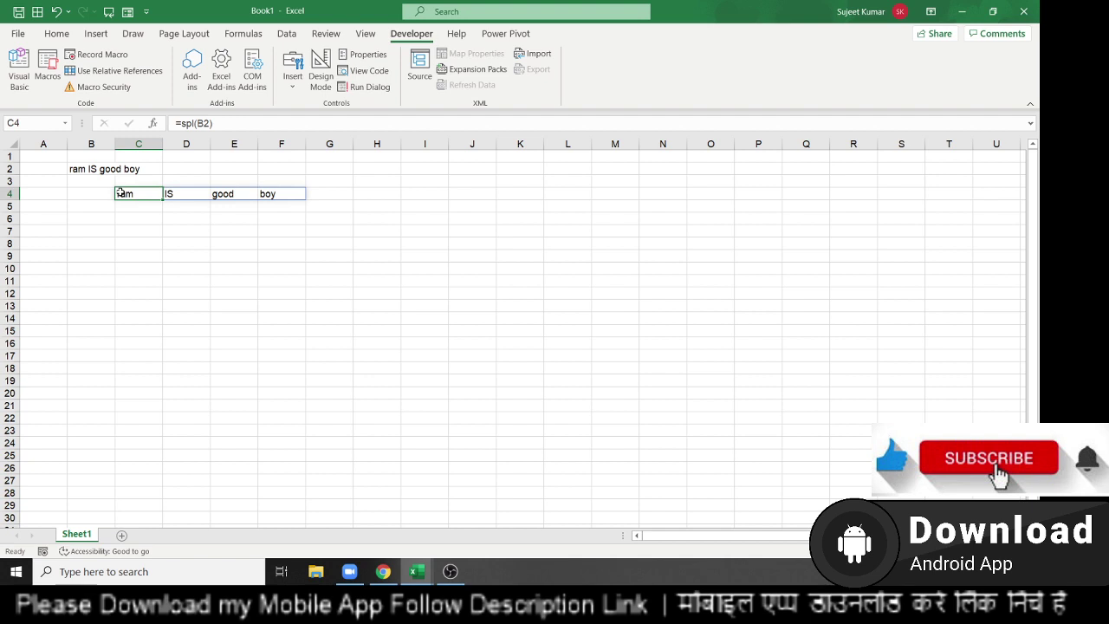
{"action": "key", "text": "Right"}
{"action": "key", "text": "Right"}
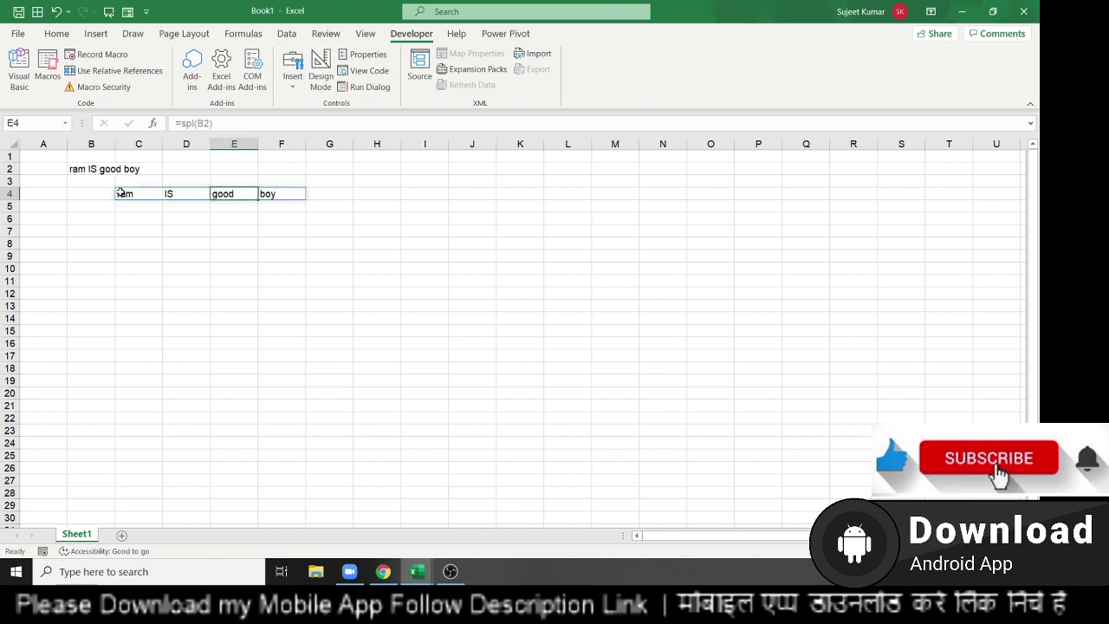
{"action": "key", "text": "Right"}
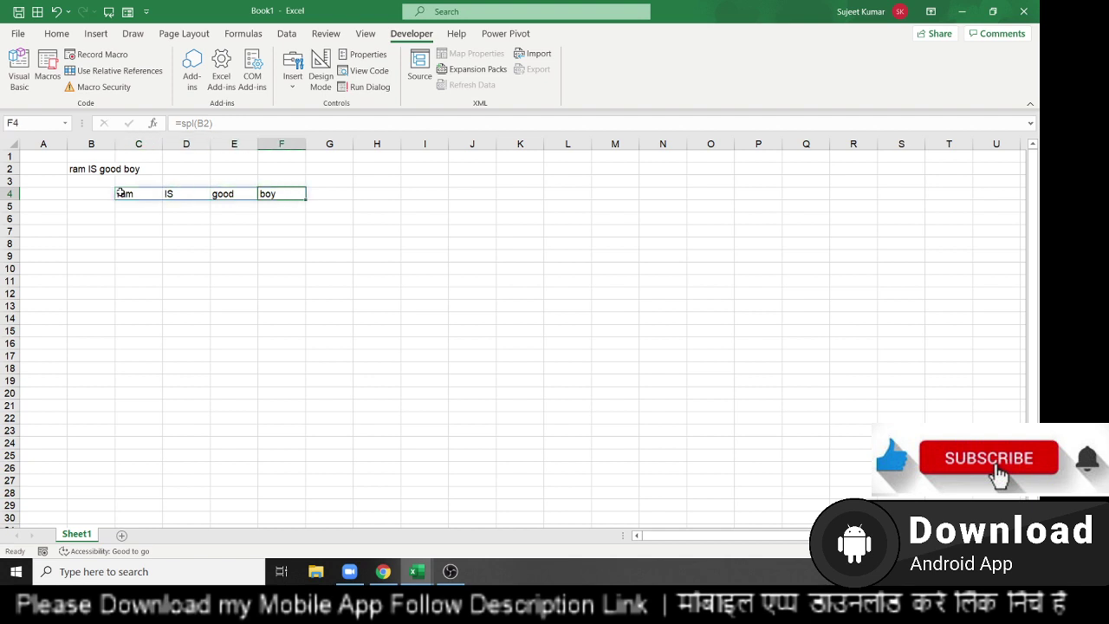
{"action": "key", "text": "Left"}
{"action": "key", "text": "Left"}
{"action": "key", "text": "Left"}
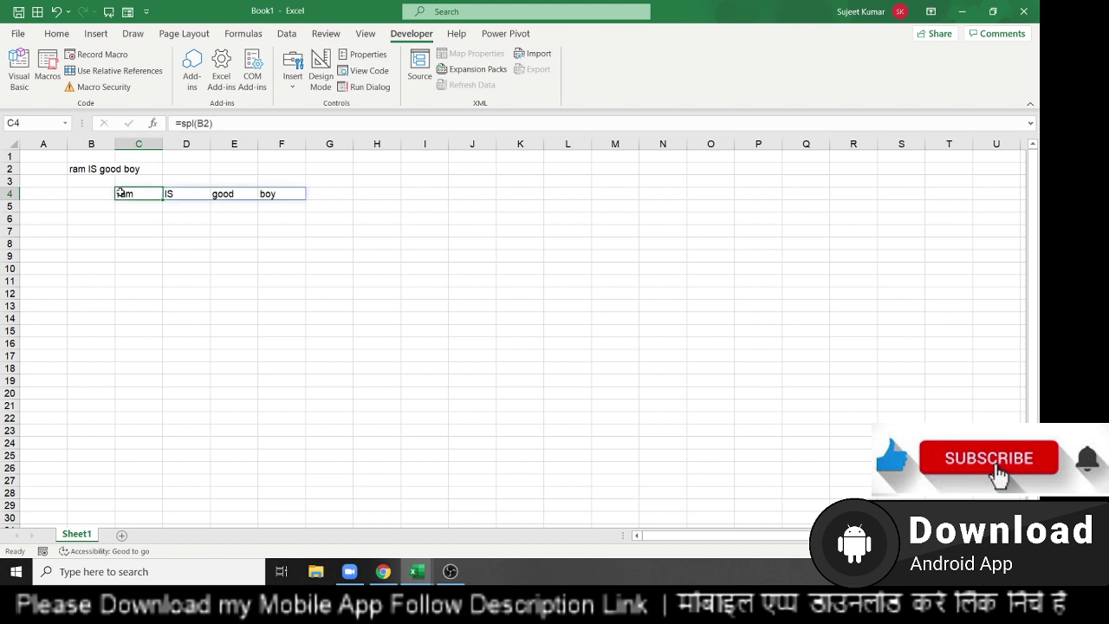
{"action": "key", "text": "Right"}
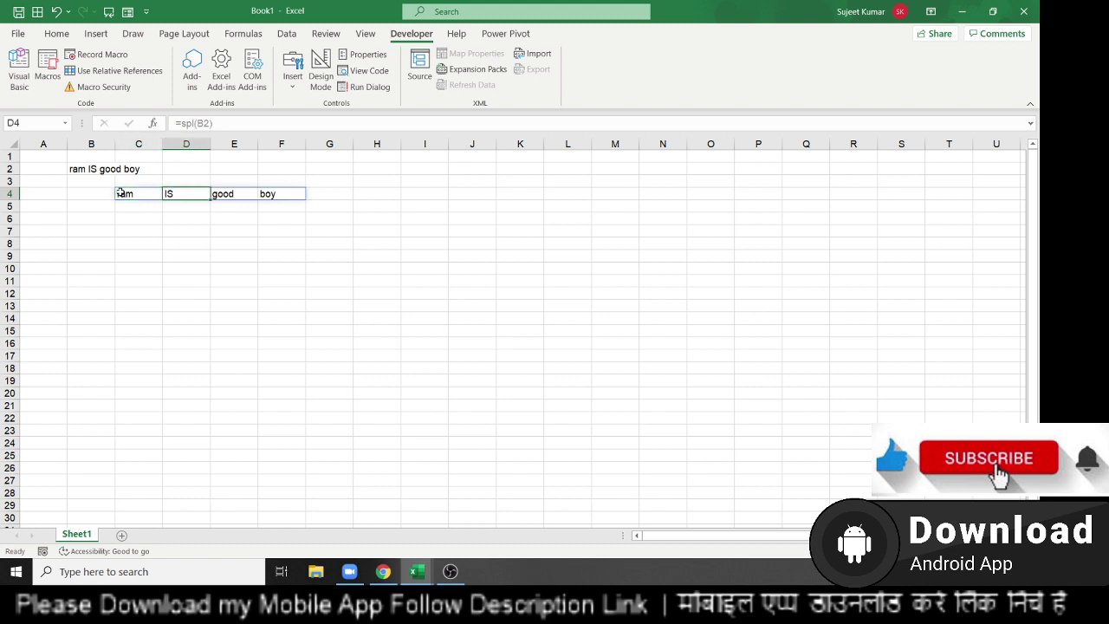
{"action": "key", "text": "Left"}
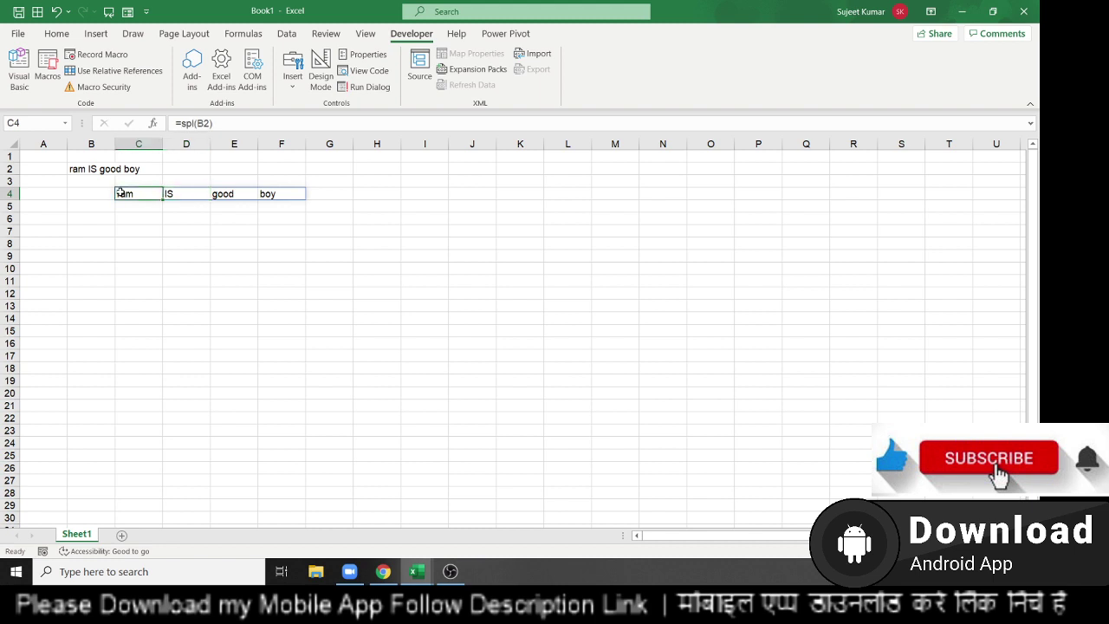
{"action": "key", "text": "Down"}
{"action": "key", "text": "Down"}
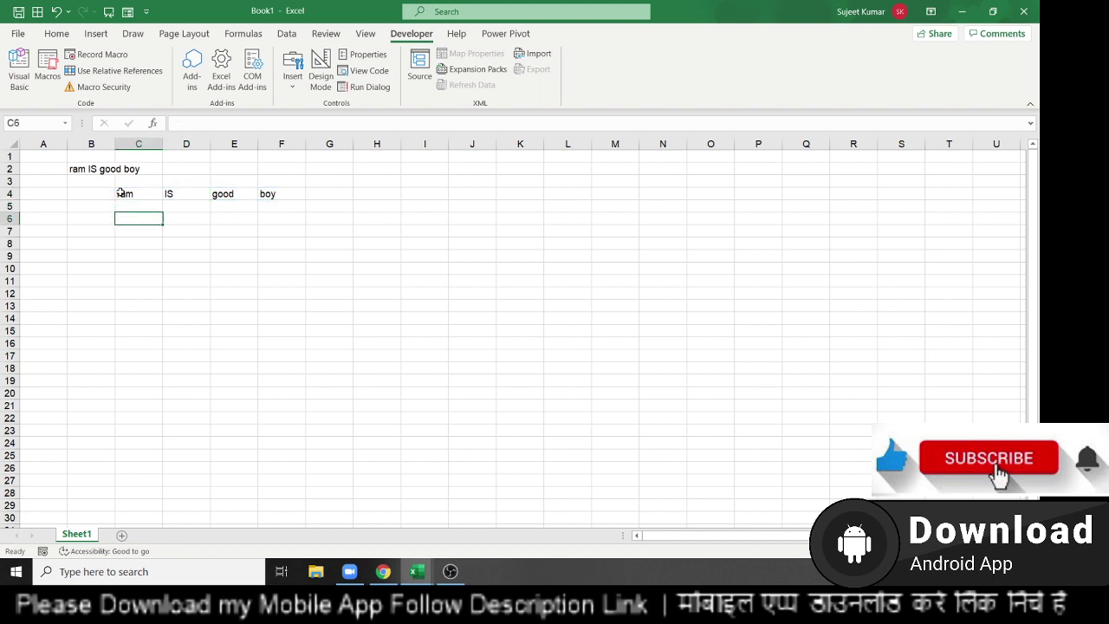
- Enter is in C6 and IS in D6
{"action": "type", "text": "is"}
{"action": "key", "text": "Tab"}
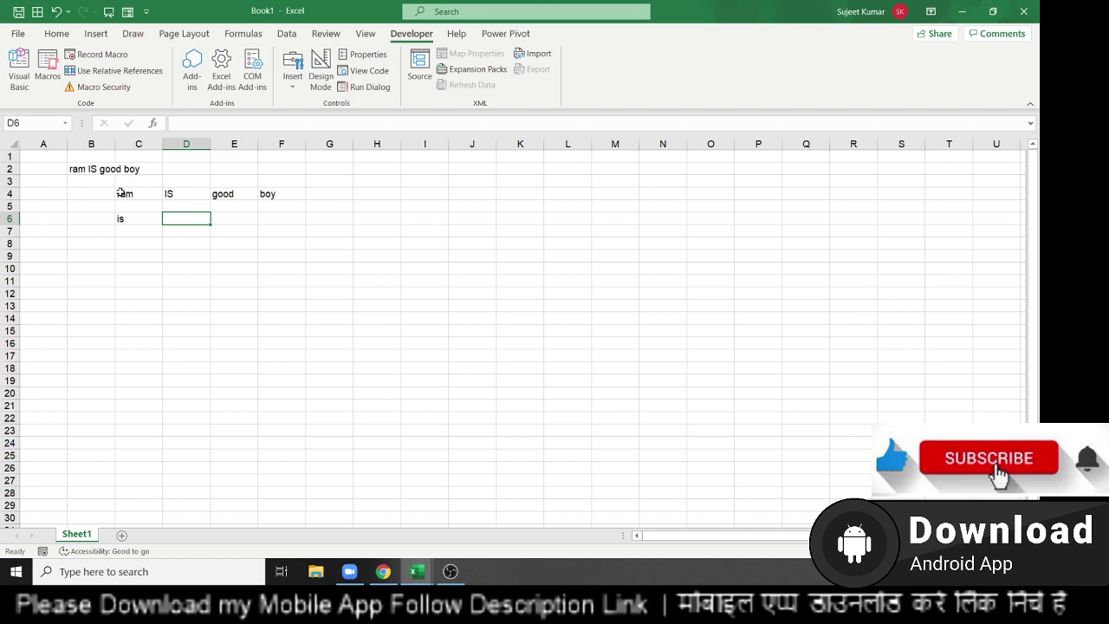
{"action": "type", "text": "IS"}
{"action": "key", "text": "Return"}
- Compare the two with =C6=D6 in E6, returning TRUE
{"action": "key", "text": "Up"}
{"action": "key", "text": "Right"}
{"action": "key", "text": "Right"}
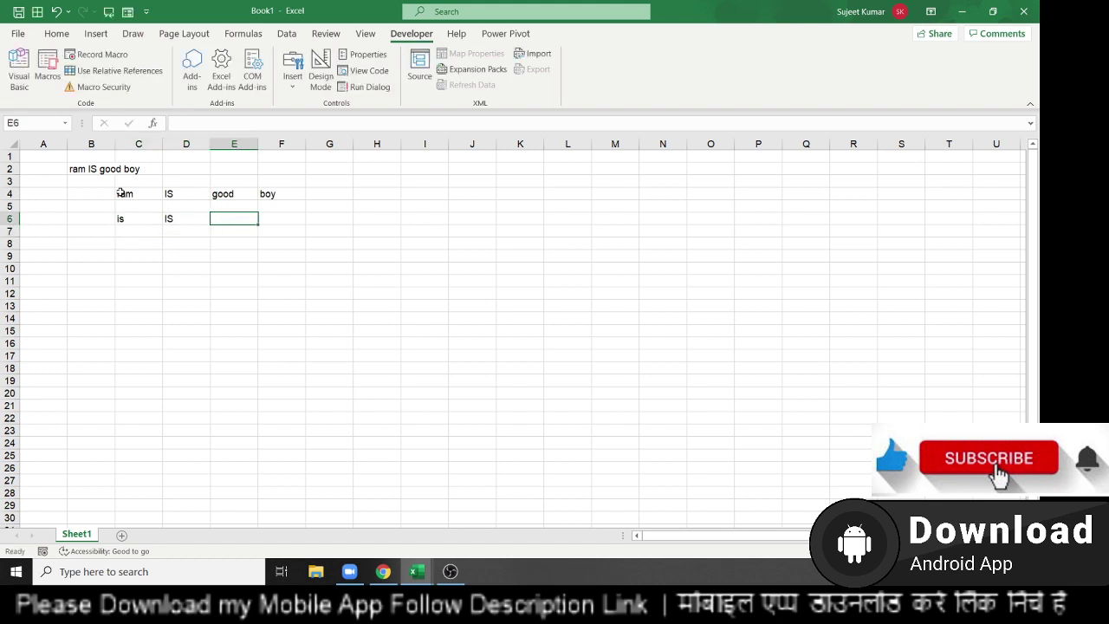
{"action": "type", "text": "="}
{"action": "key", "text": "Left"}
{"action": "key", "text": "Left"}
{"action": "type", "text": "="}
{"action": "key", "text": "Left"}
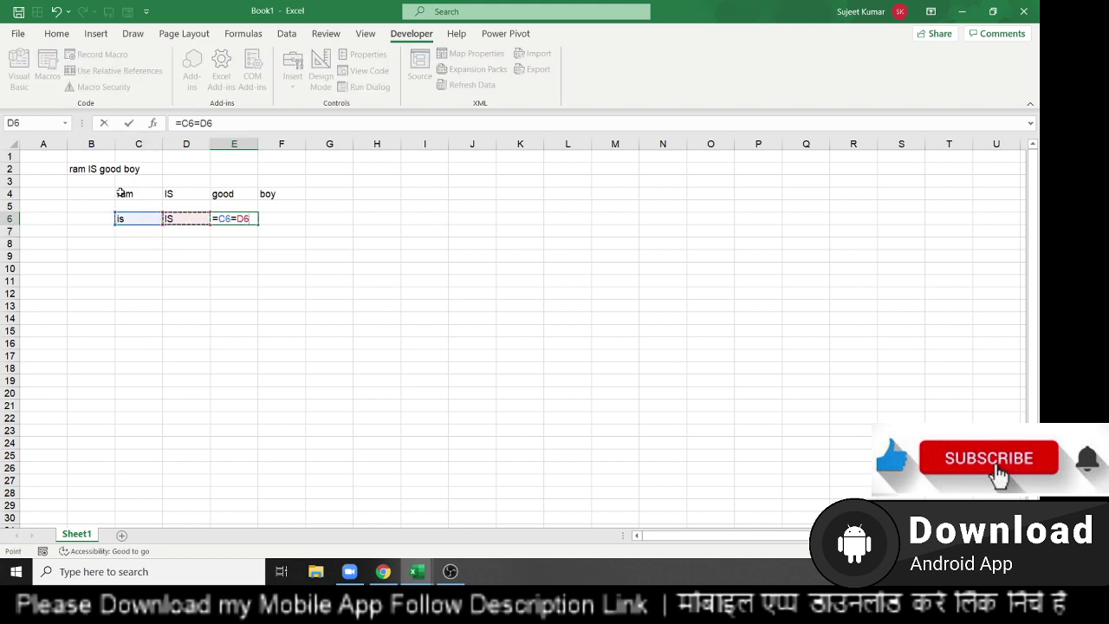
{"action": "key", "text": "Return"}
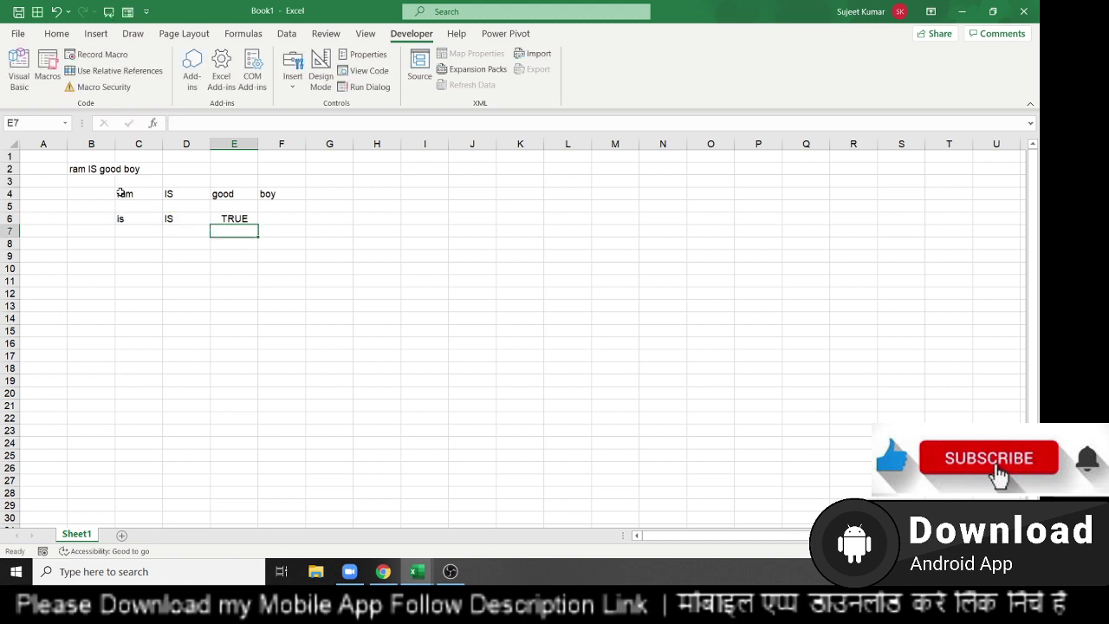
- Enter =EXACT(C6,D6) in E7, returning FALSE
{"action": "type", "text": "=ex"}
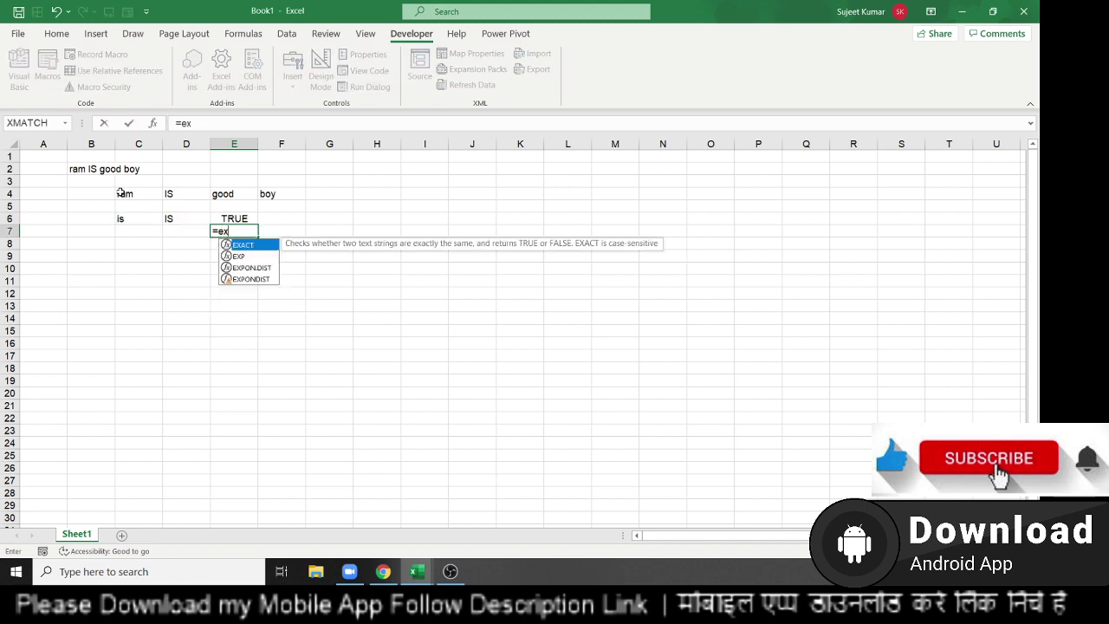
{"action": "key", "text": "Tab"}
{"action": "key", "text": "Left"}
{"action": "key", "text": "Up"}
{"action": "key", "text": "Left"}
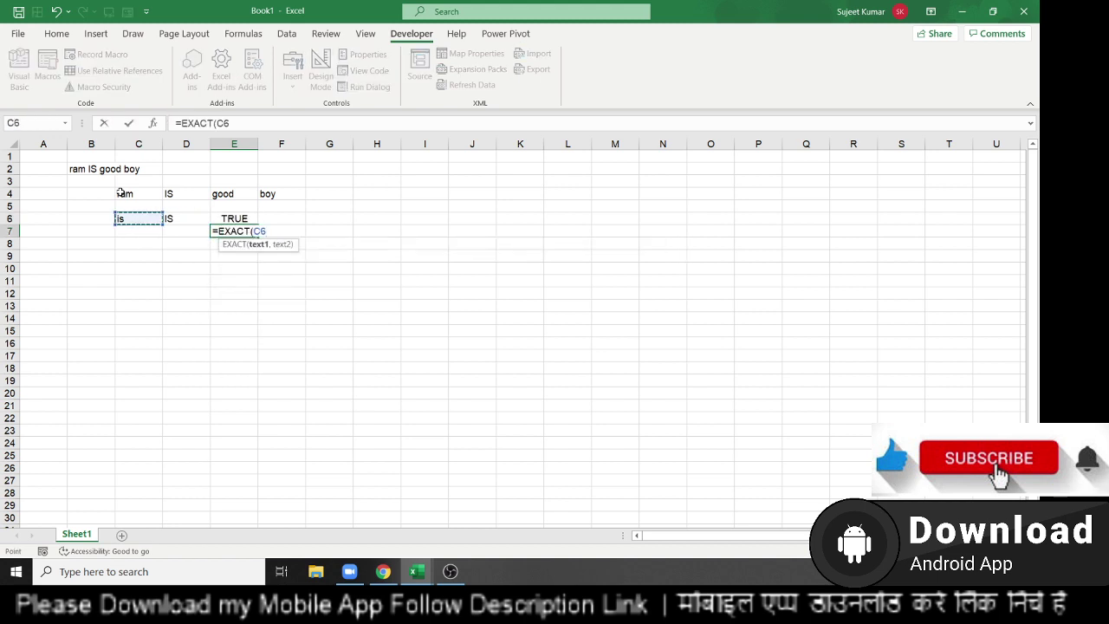
{"action": "type", "text": ","}
{"action": "key", "text": "Left"}
{"action": "key", "text": "Up"}
{"action": "key", "text": "Return"}
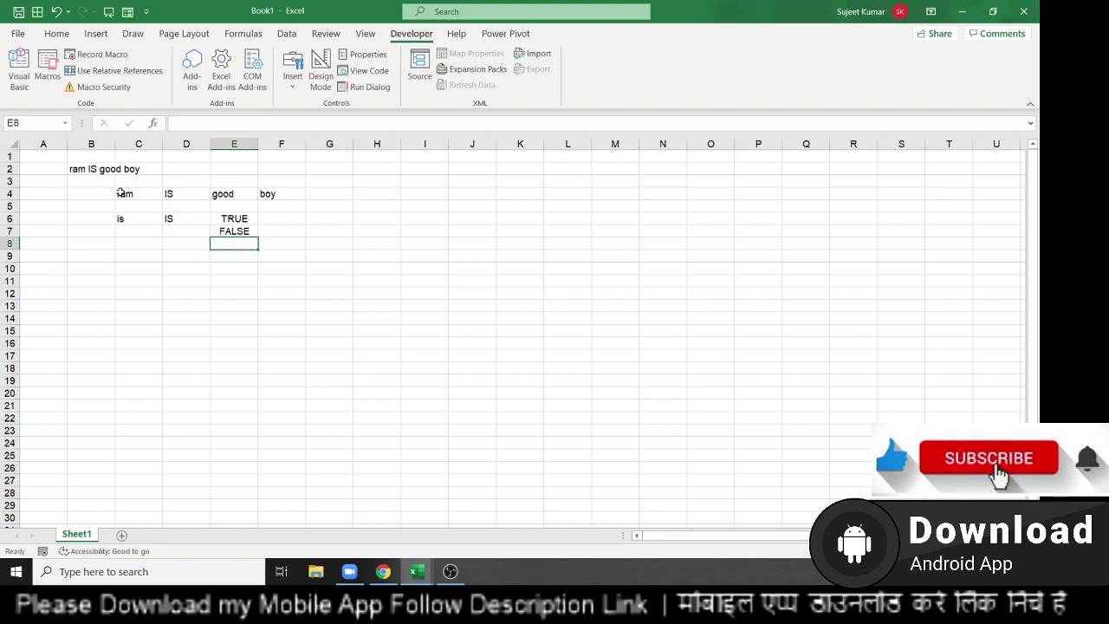
- Clear the spilled words and test cells in C4:E7
{"action": "key", "text": "Up"}
{"action": "key", "text": "shift+Left"}
{"action": "key", "text": "shift+Left"}
{"action": "key", "text": "shift+Up"}
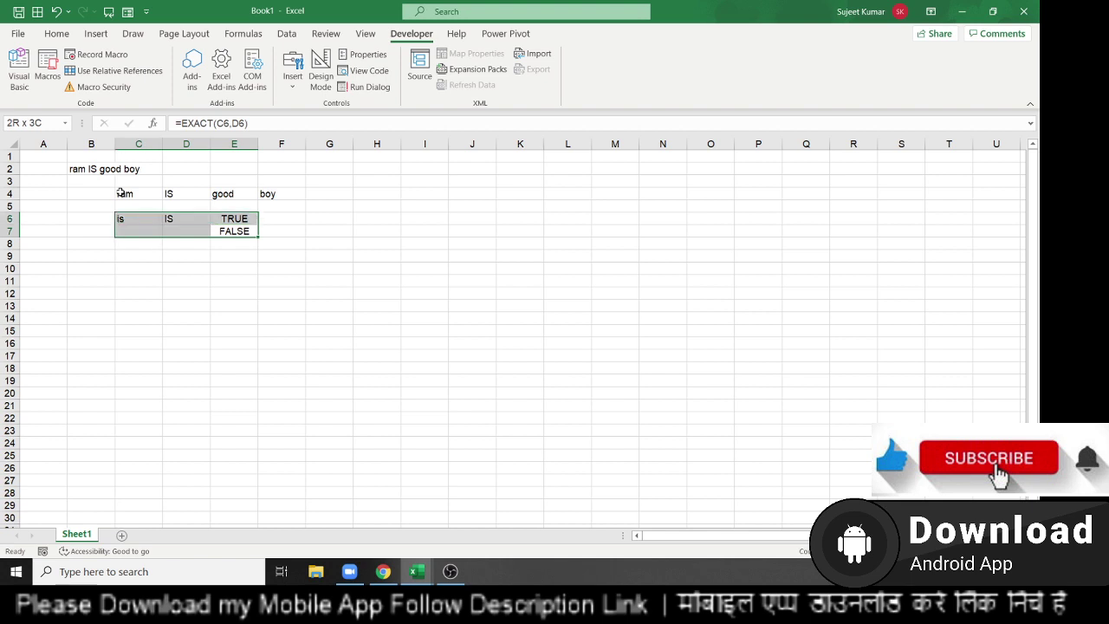
{"action": "key", "text": "shift+Up"}
{"action": "key", "text": "shift+Up"}
{"action": "key", "text": "Return"}
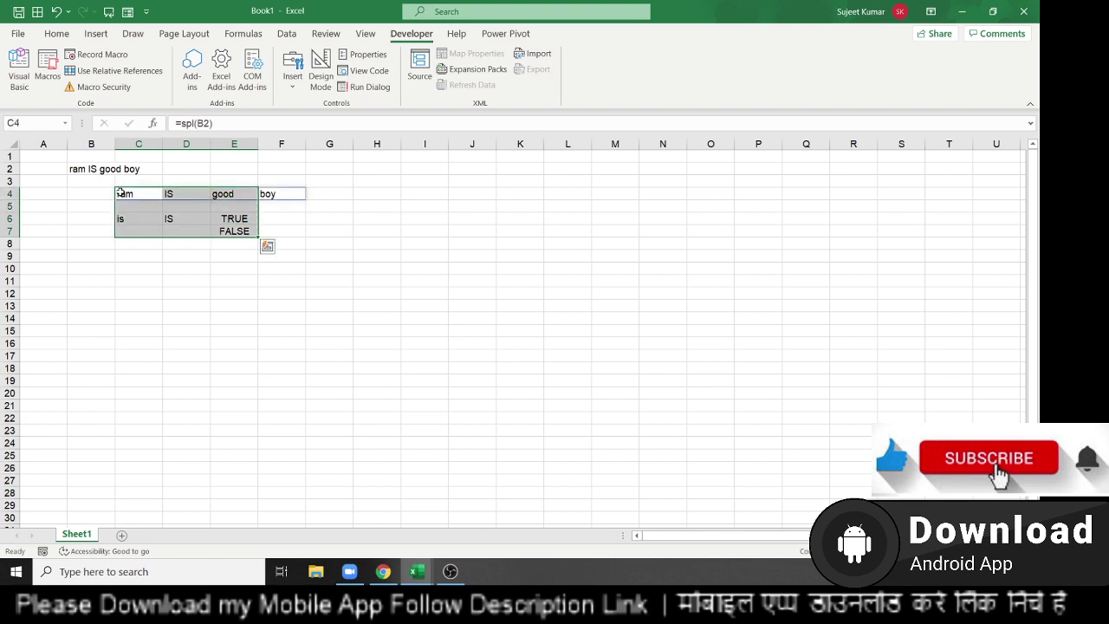
{"action": "key", "text": "Delete"}
- In C4, start =TEXTJOIN with "," as delimiter and TRUE to ignore empty cells
{"action": "left_click", "coordinate": [119, 192]}
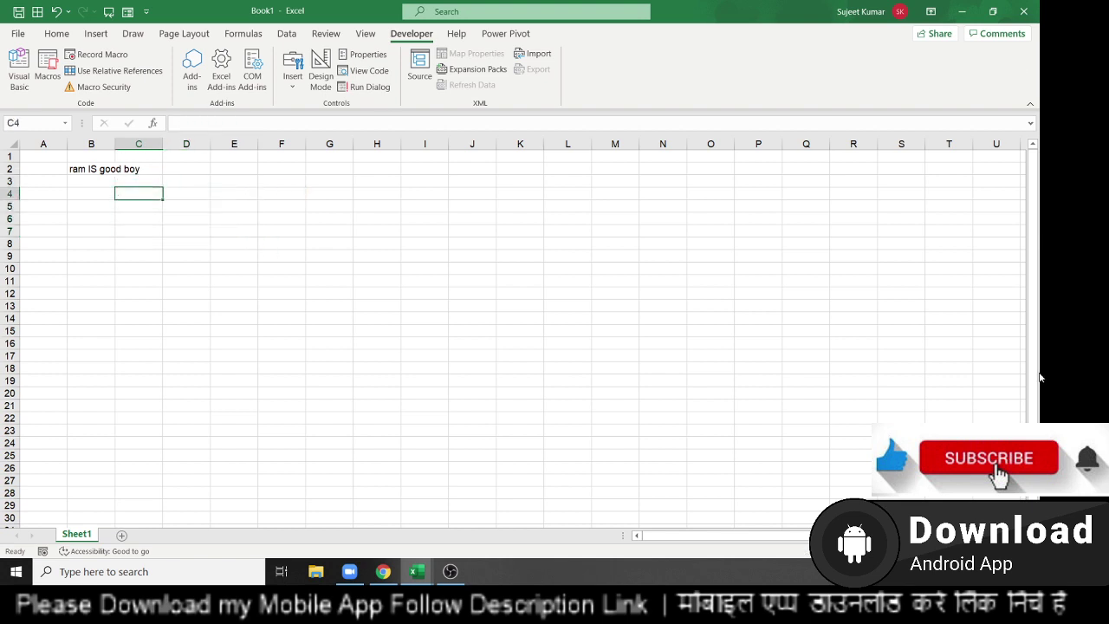
{"action": "type", "text": "=te"}
{"action": "key", "text": "Down"}
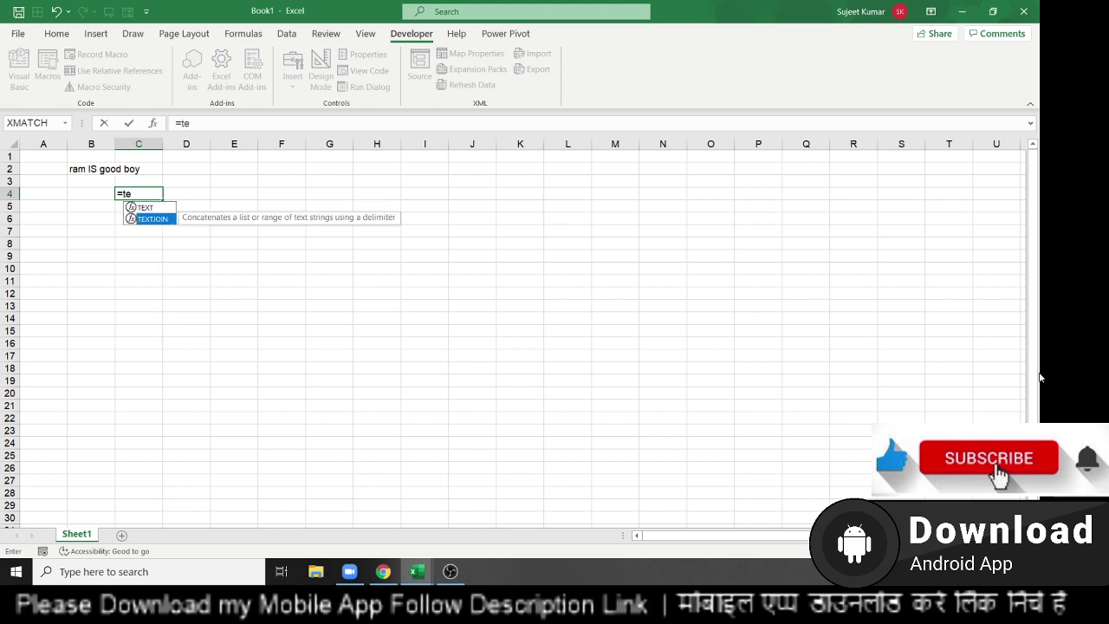
{"action": "key", "text": "Tab"}
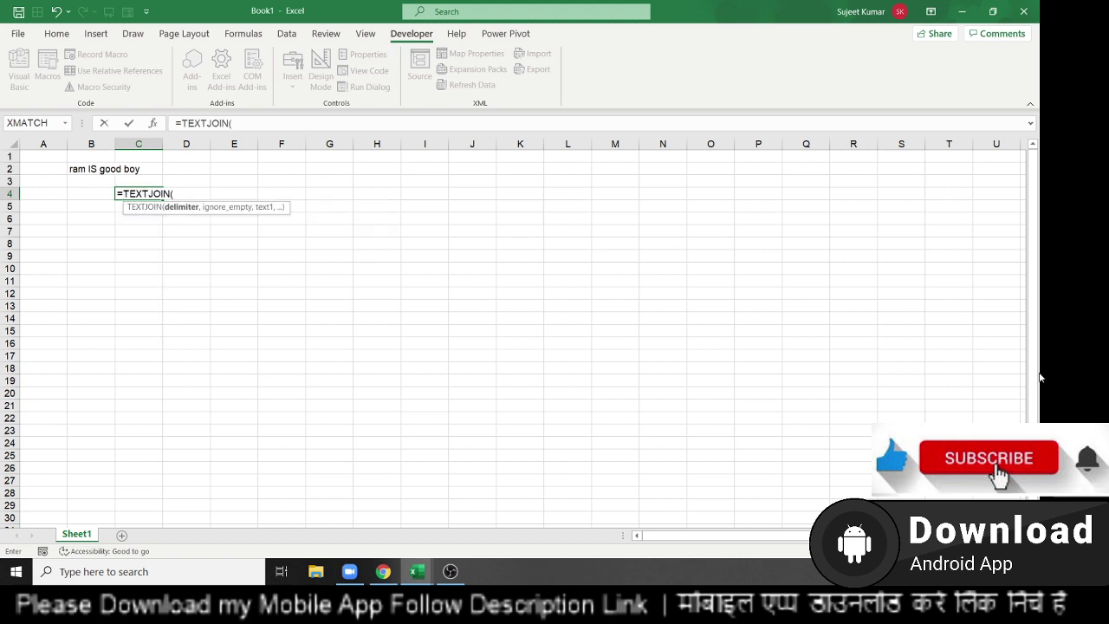
{"action": "type", "text": "\","}
{"action": "type", "text": "\","}
{"action": "key", "text": "Down"}
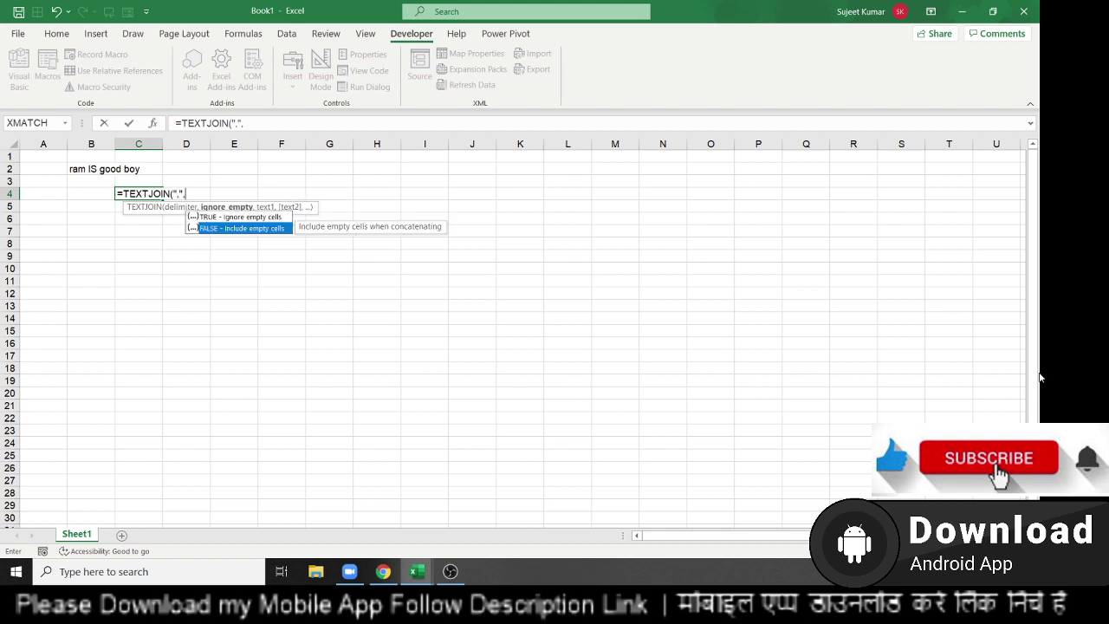
{"action": "key", "text": "Up"}
{"action": "key", "text": "Tab"}
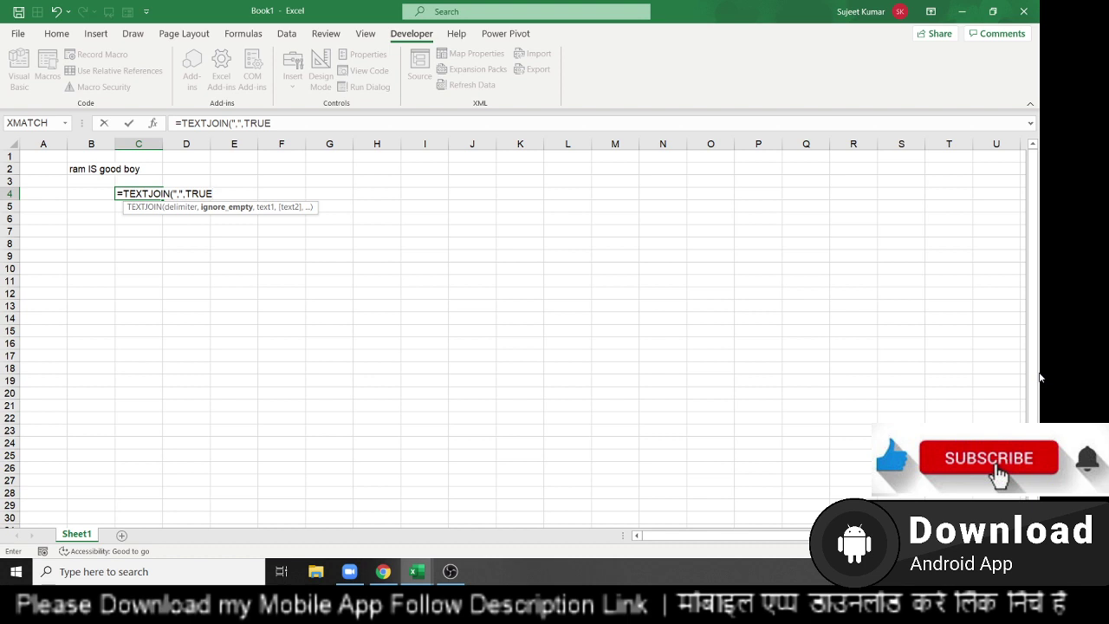
- Add IF(EXACT(spl(B2) as the start of the condition
{"action": "type", "text": ",I"}
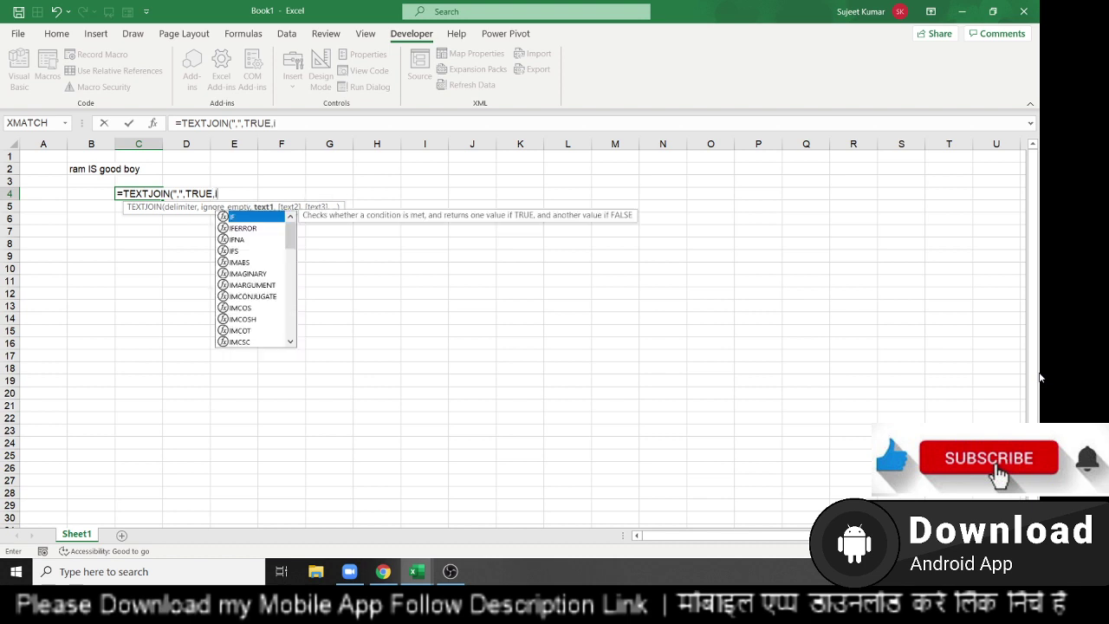
{"action": "key", "text": "Tab"}
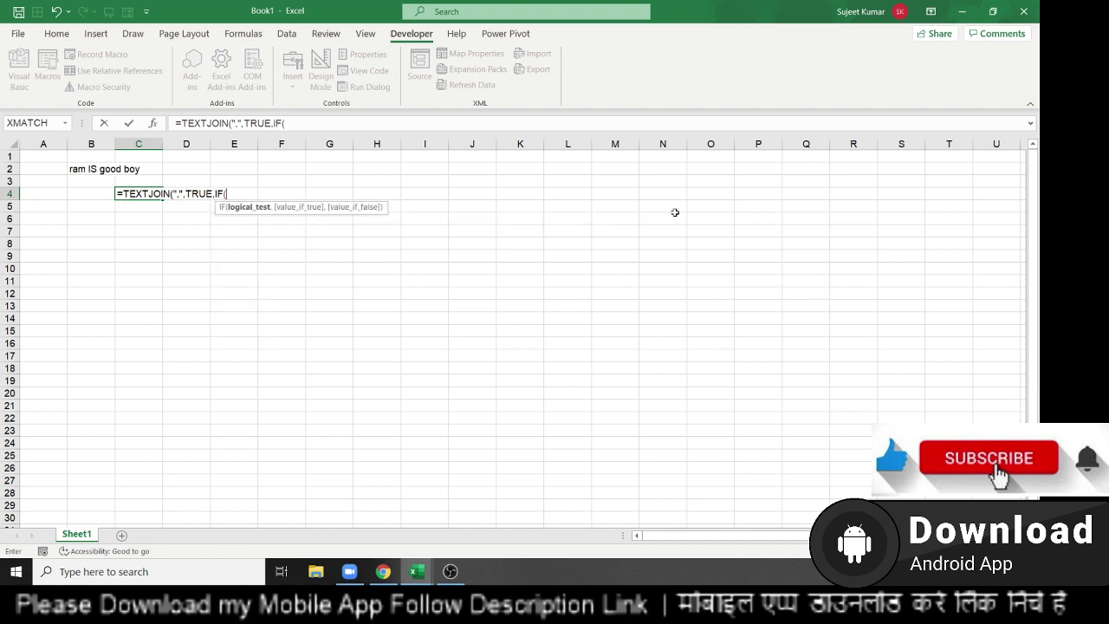
{"action": "type", "text": "ex"}
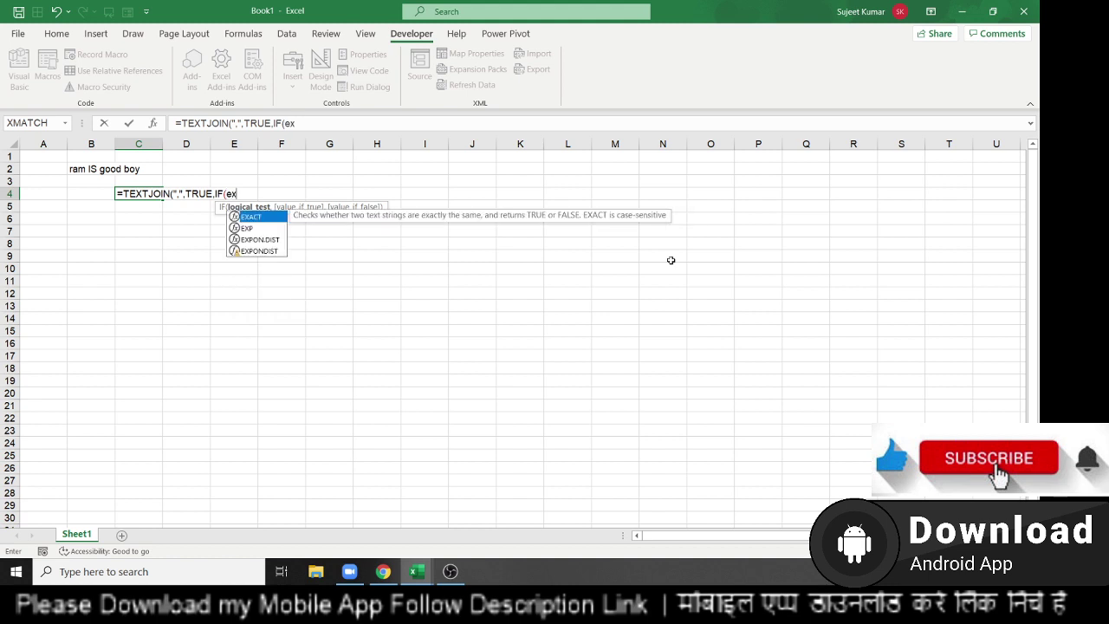
{"action": "key", "text": "Tab"}
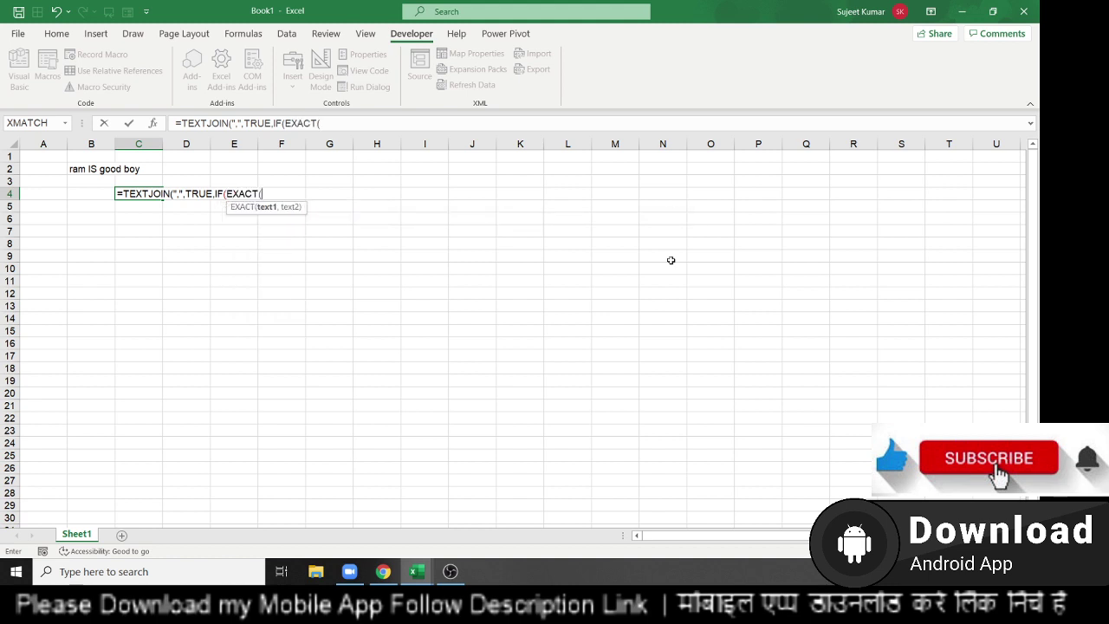
{"action": "type", "text": "pl"}
{"action": "key", "text": "BackSpace"}
{"action": "key", "text": "BackSpace"}
{"action": "type", "text": "spl"}
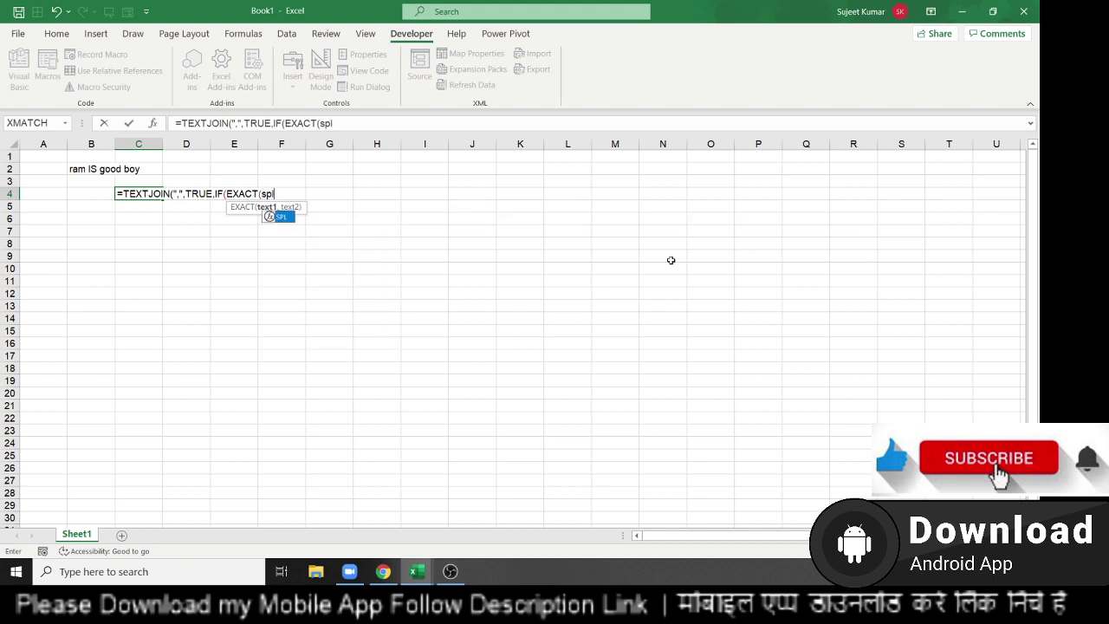
{"action": "key", "text": "Tab"}
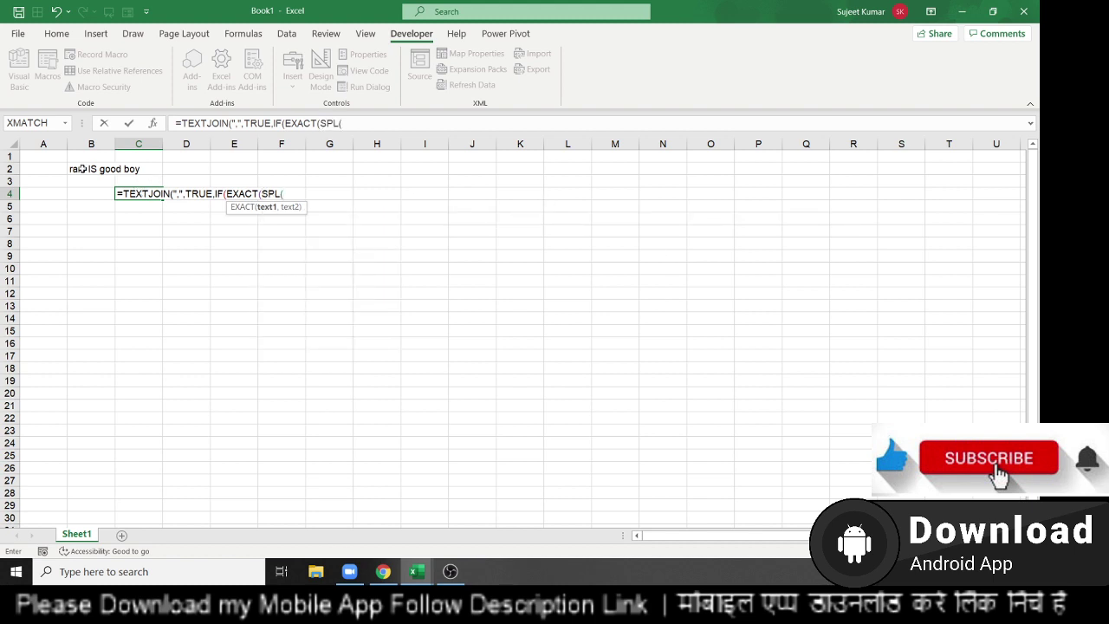
{"action": "left_click", "coordinate": [81, 169]}
- Complete the EXACT test against LOWER(spl(B2)) and compare it to FALSE
{"action": "type", "text": ")"}
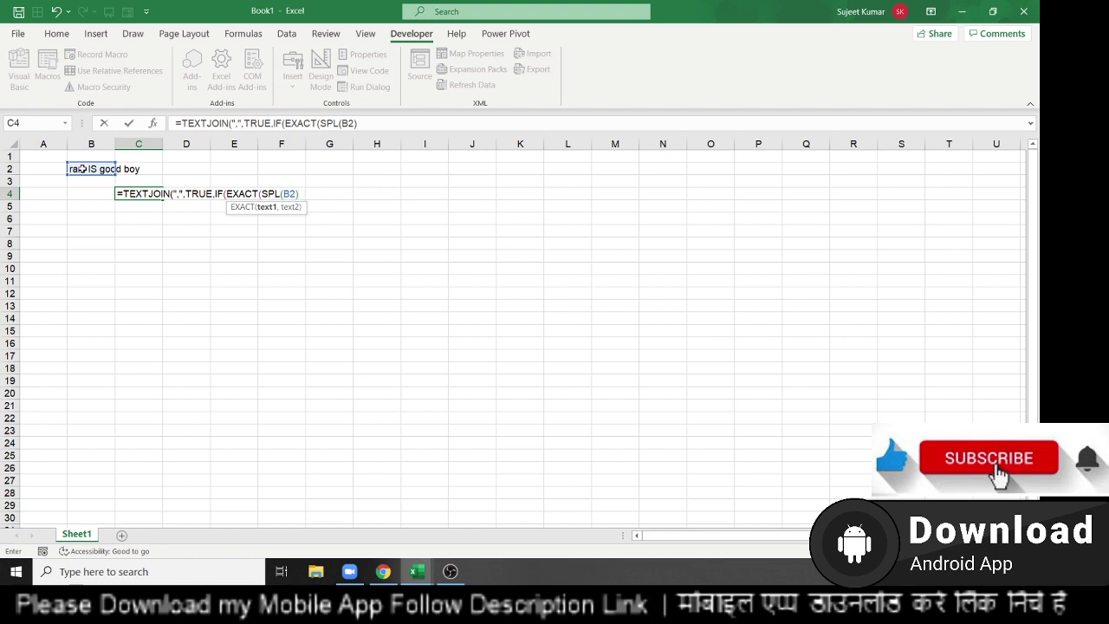
{"action": "type", "text": ",lo"}
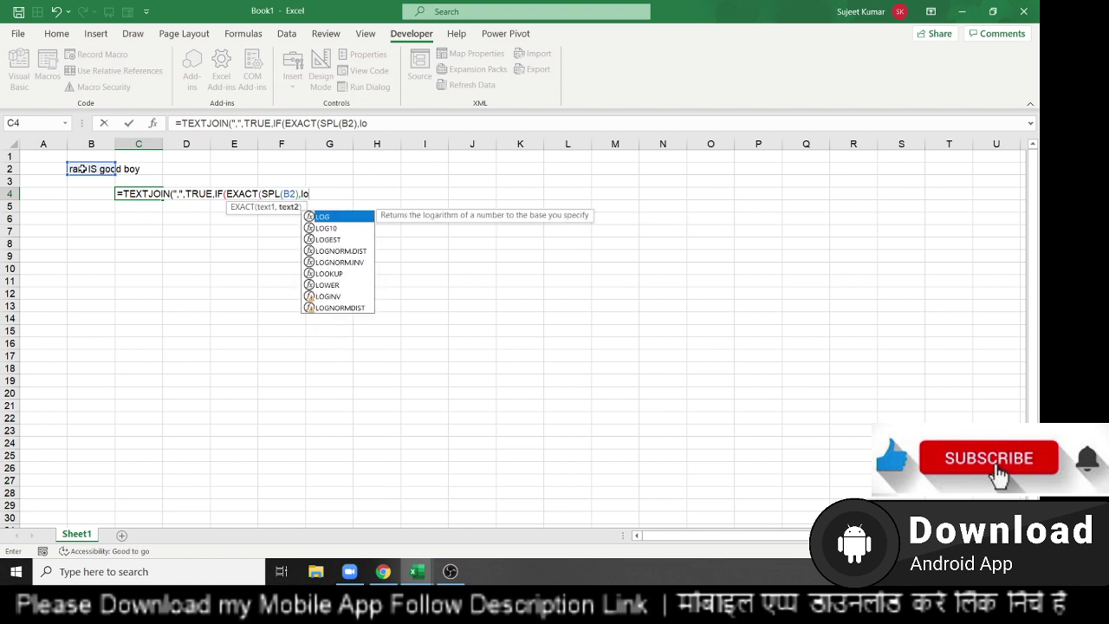
{"action": "type", "text": "w"}
{"action": "key", "text": "Tab"}
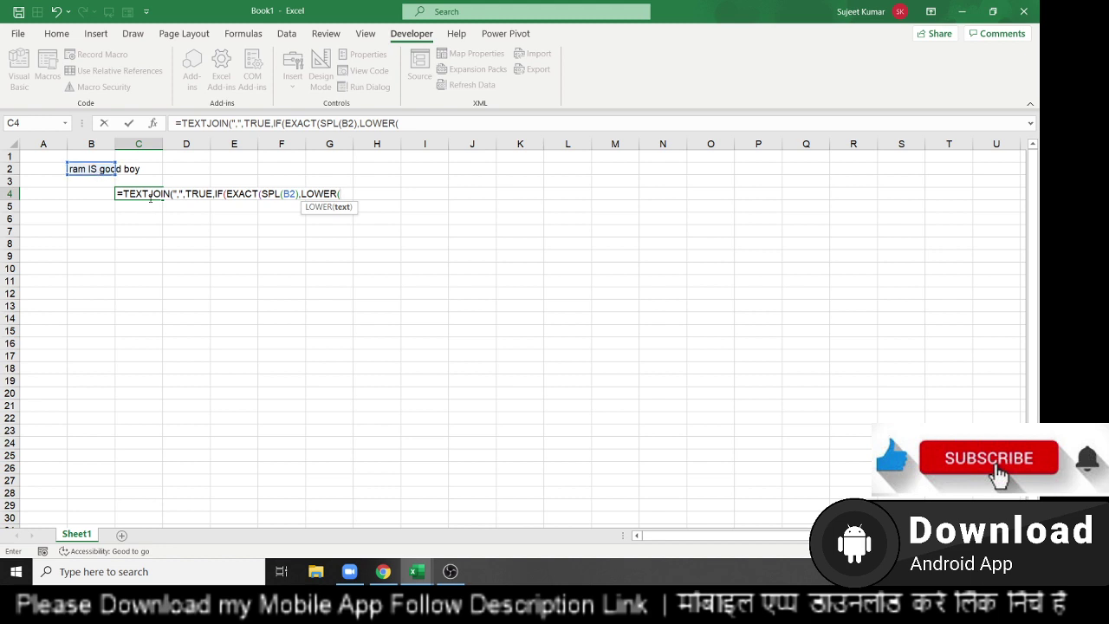
{"action": "type", "text": "s"}
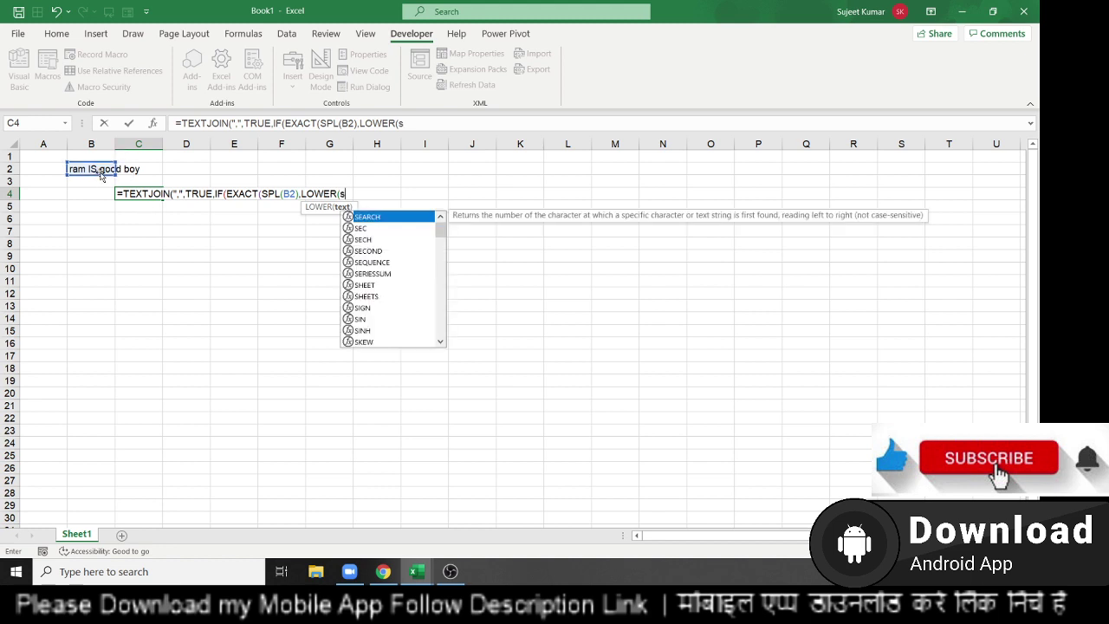
{"action": "type", "text": "pl"}
{"action": "key", "text": "Tab"}
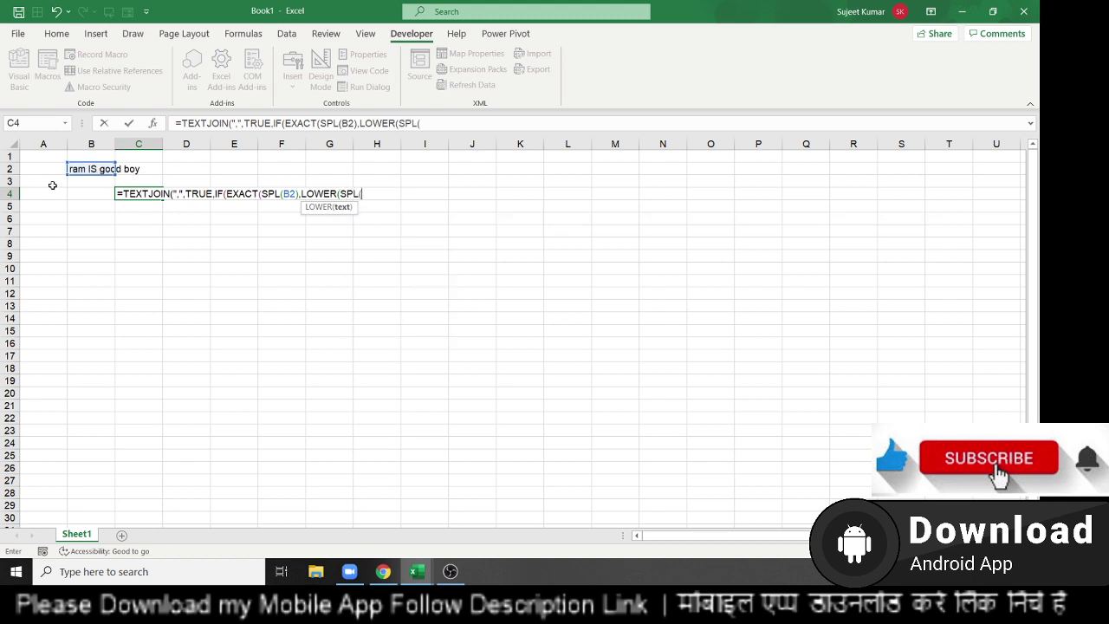
{"action": "left_click", "coordinate": [103, 170]}
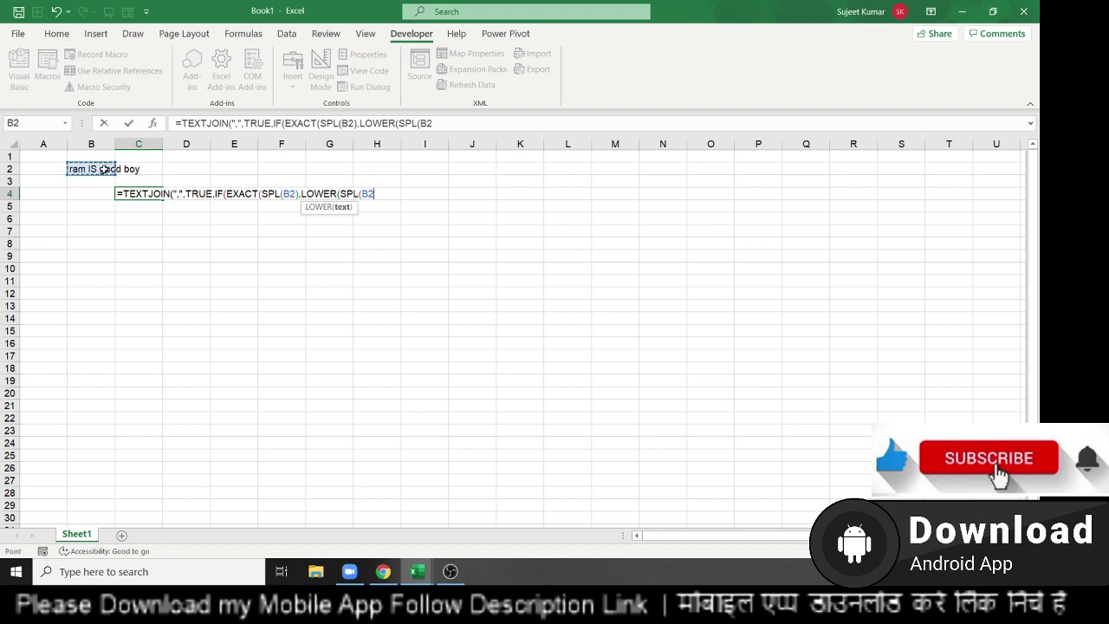
{"action": "type", "text": ")"}
{"action": "type", "text": ")"}
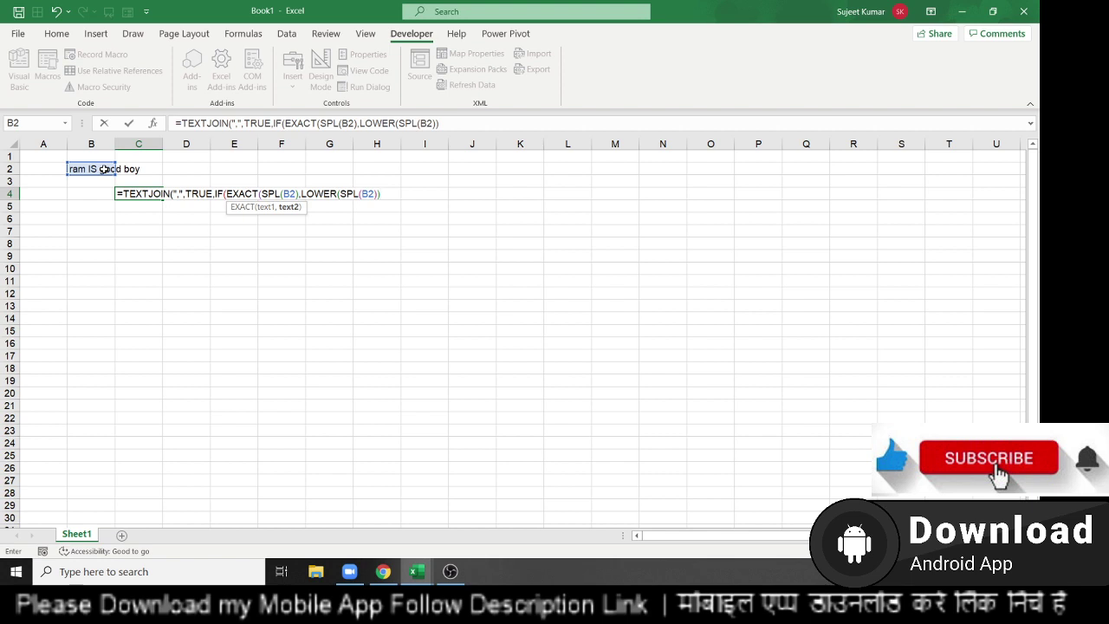
{"action": "type", "text": ")"}
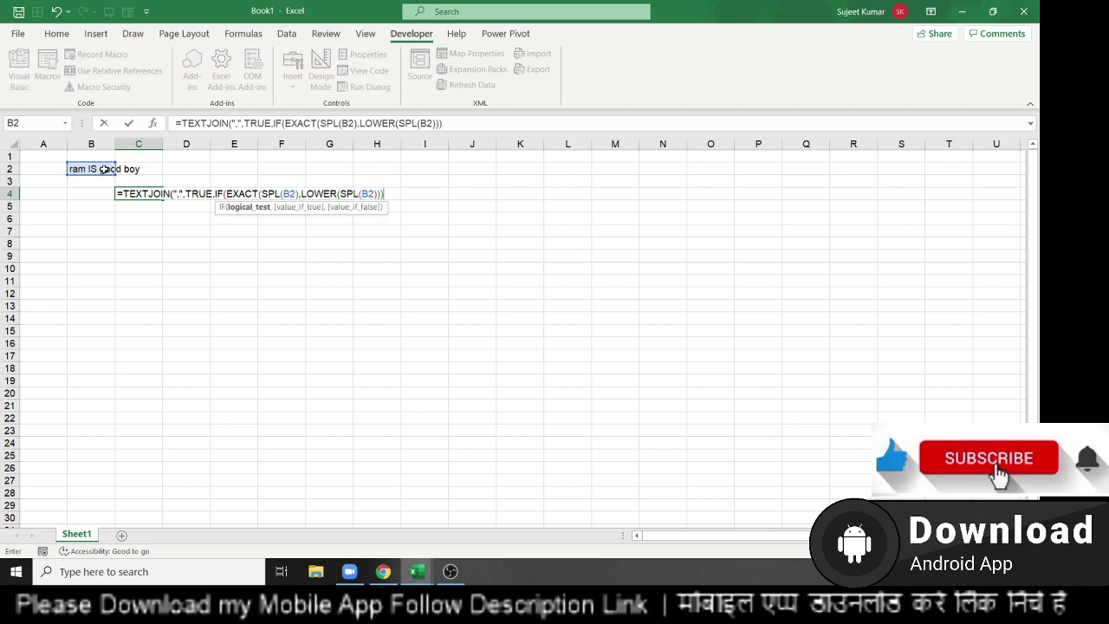
{"action": "type", "text": "=f"}
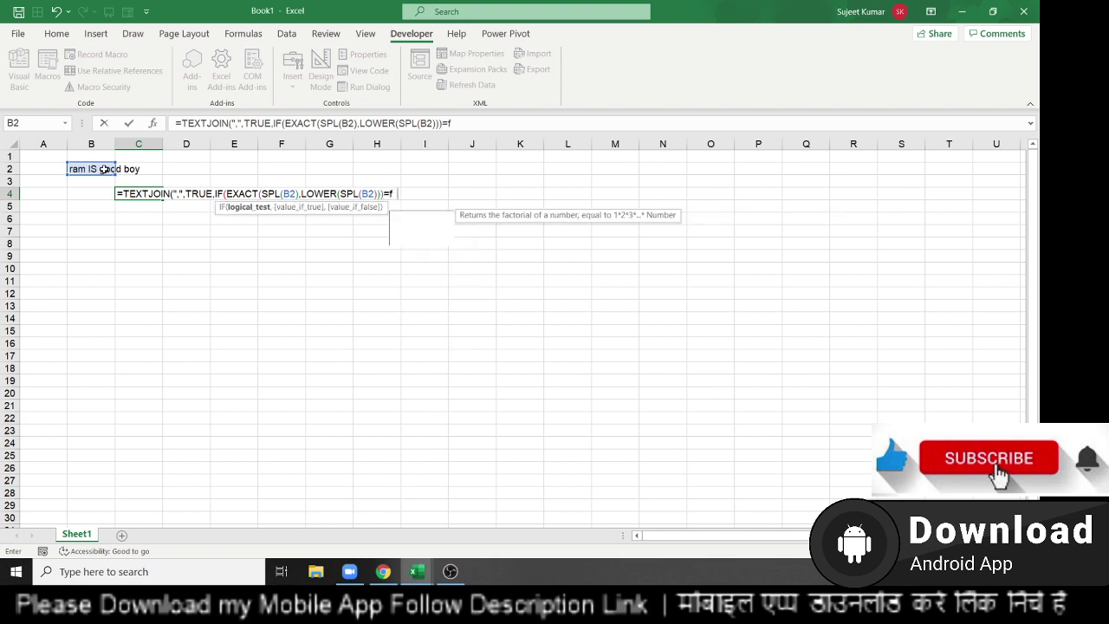
{"action": "type", "text": "ase"}
{"action": "key", "text": "BackSpace"}
{"action": "key", "text": "BackSpace"}
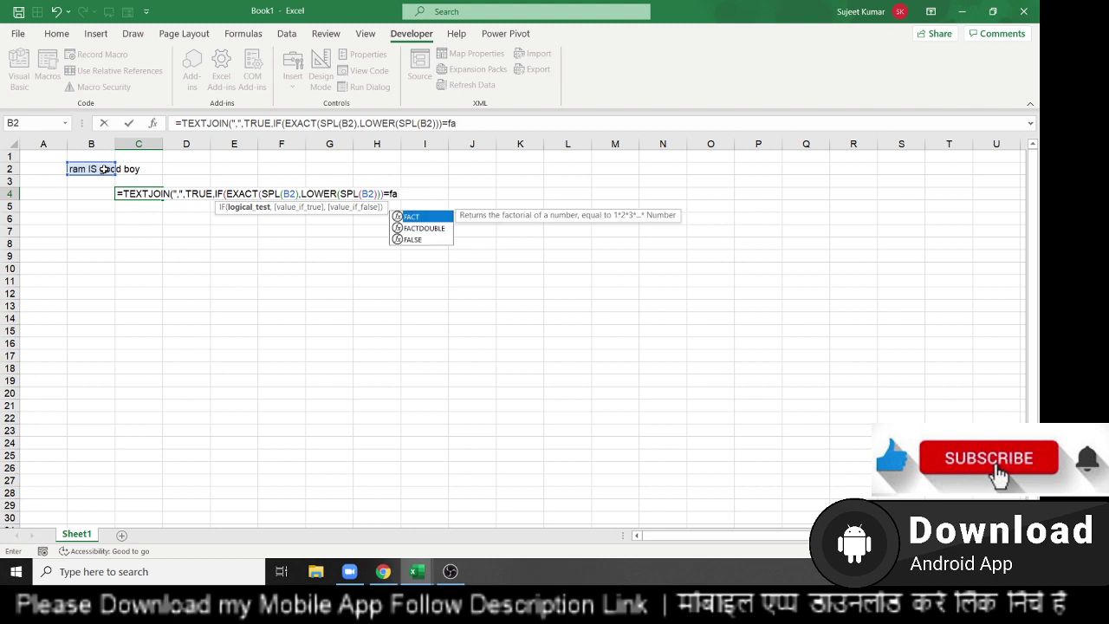
{"action": "key", "text": "Down"}
{"action": "key", "text": "Down"}
{"action": "key", "text": "Tab"}
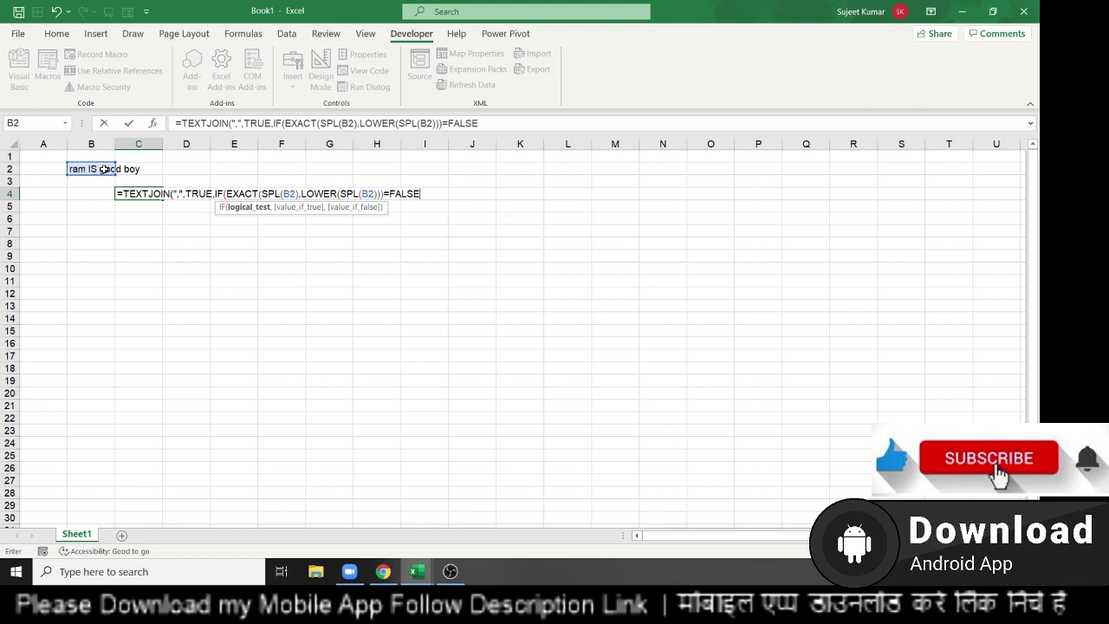
- Finish with spl(B2) as the true result and "" otherwise, then commit the formula
{"action": "type", "text": ","}
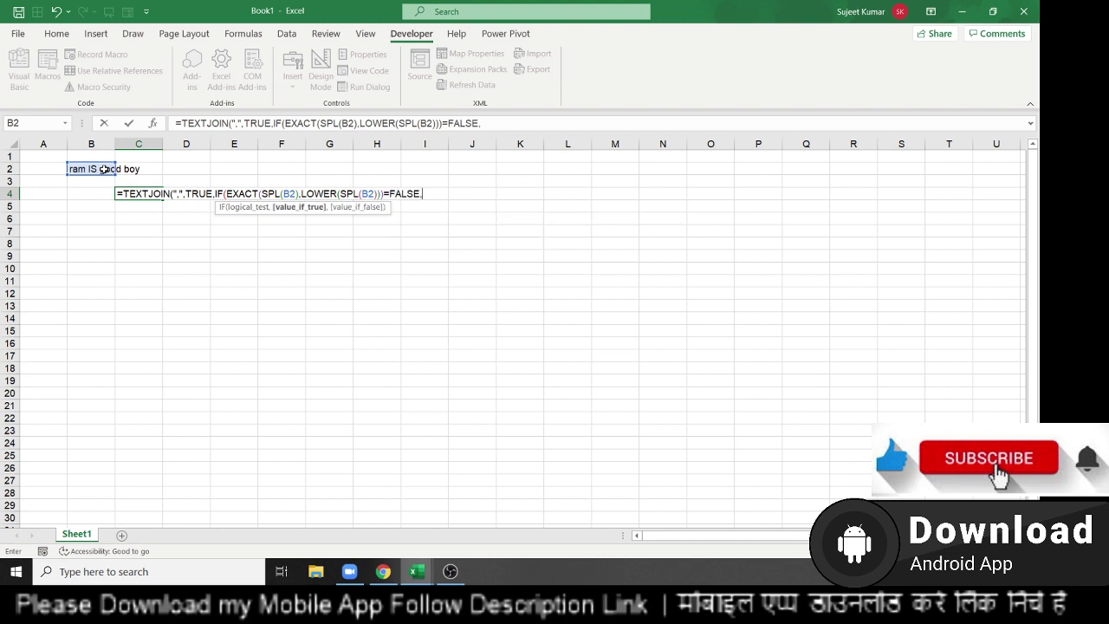
{"action": "type", "text": "s"}
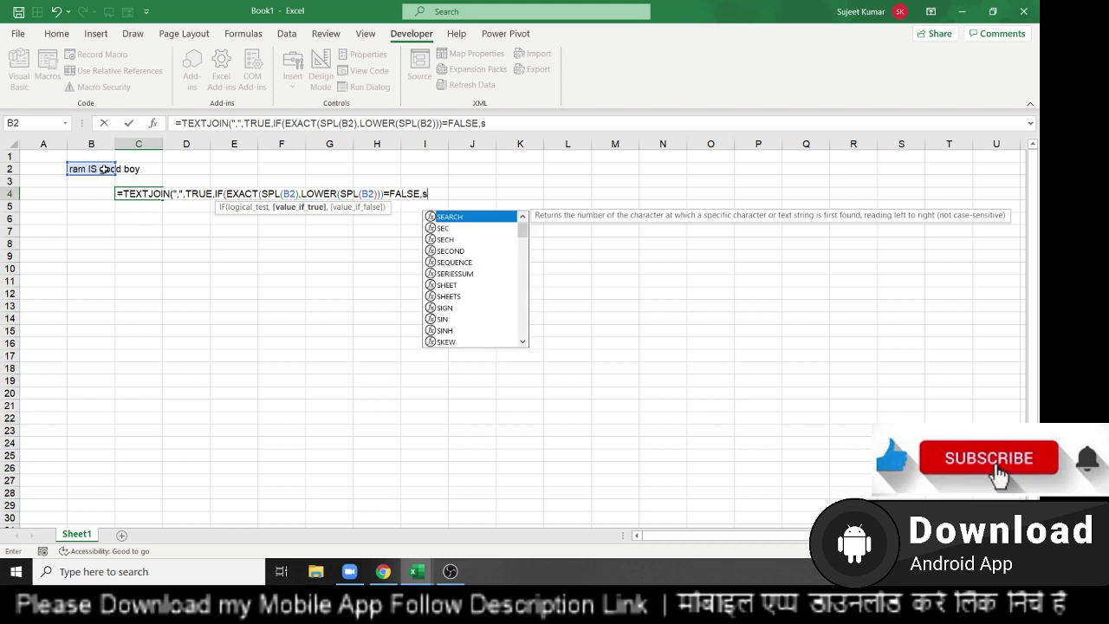
{"action": "type", "text": "pl"}
{"action": "key", "text": "Tab"}
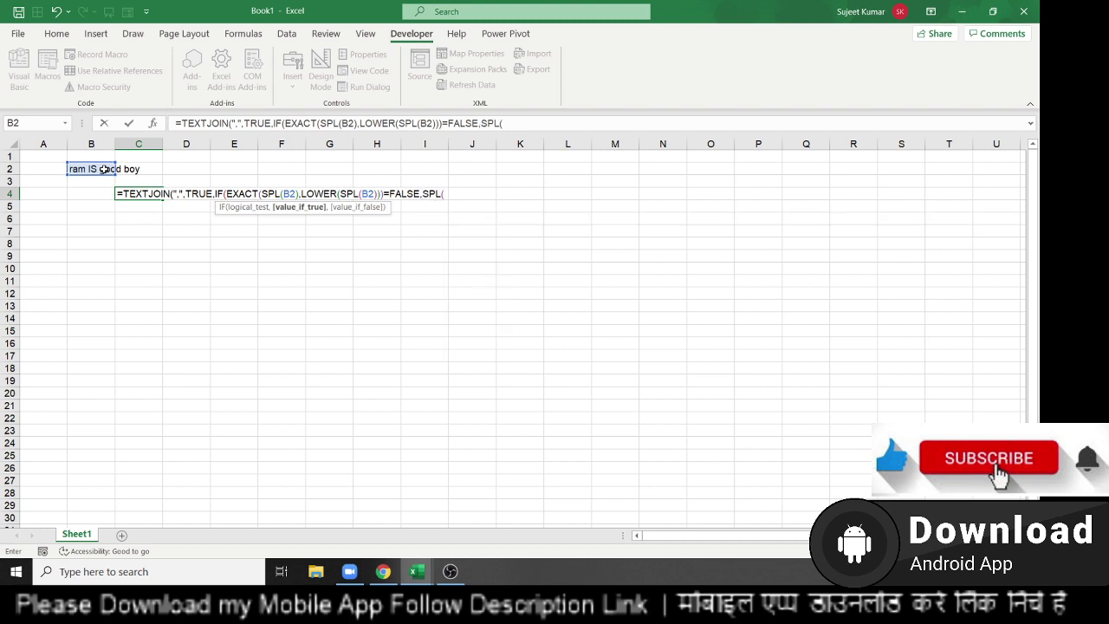
{"action": "left_click", "coordinate": [104, 169]}
{"action": "type", "text": ")"}
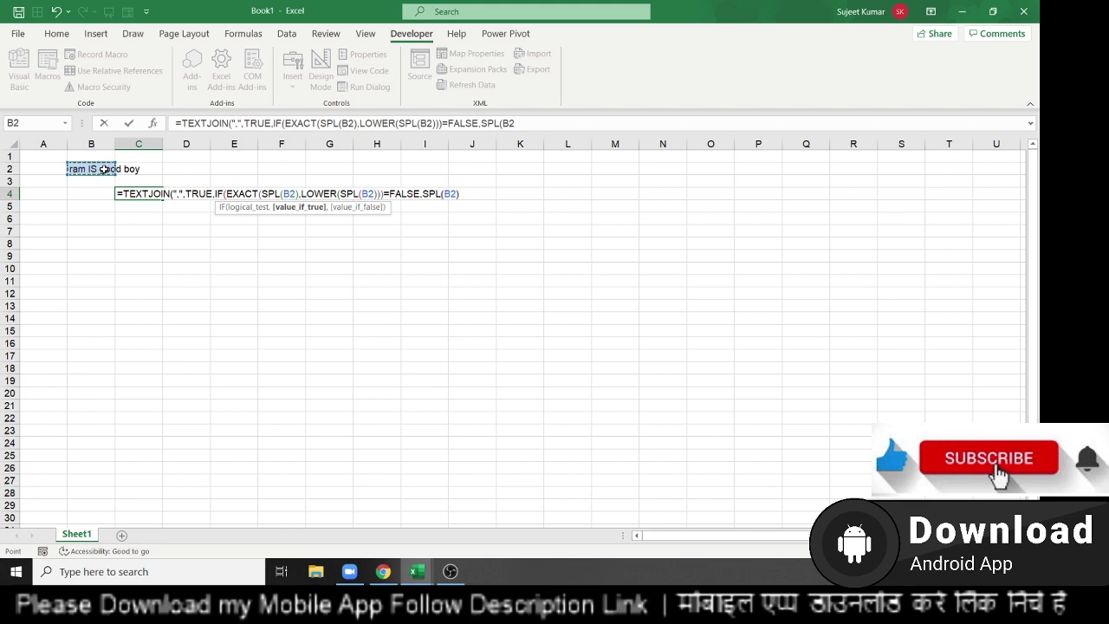
{"action": "type", "text": ",\"\""}
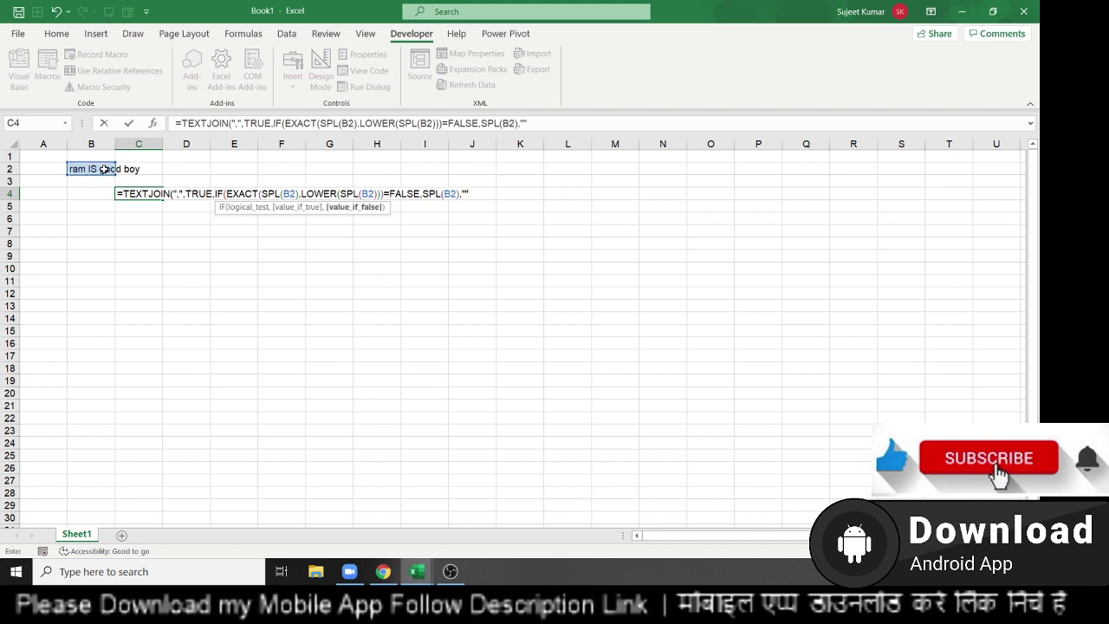
{"action": "type", "text": ")"}
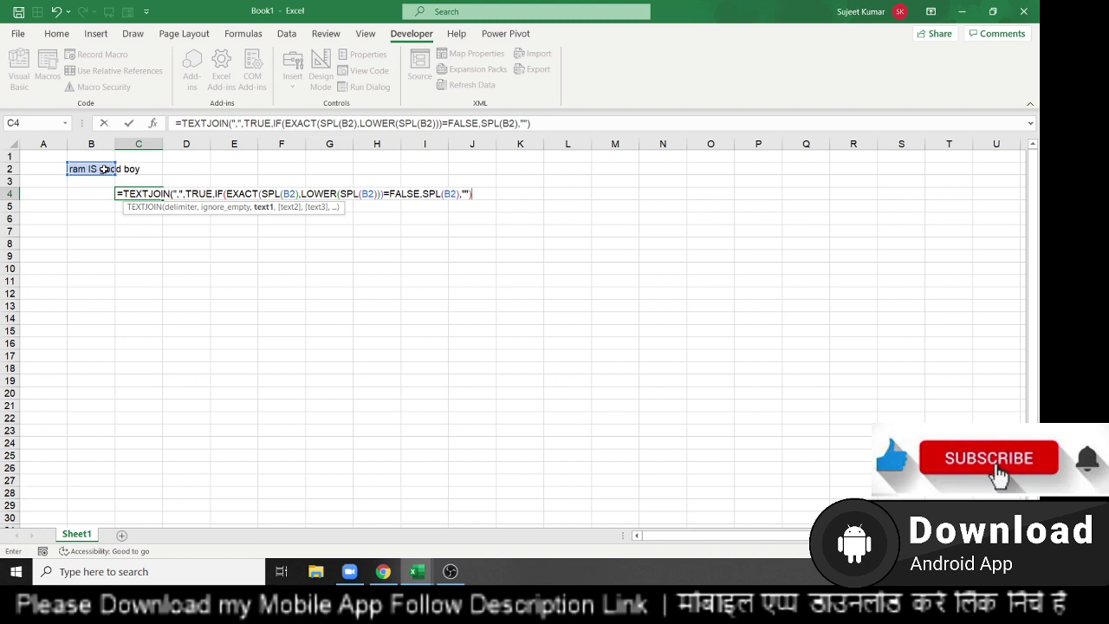
{"action": "key", "text": "Return"}
{"action": "key", "text": "Return"}
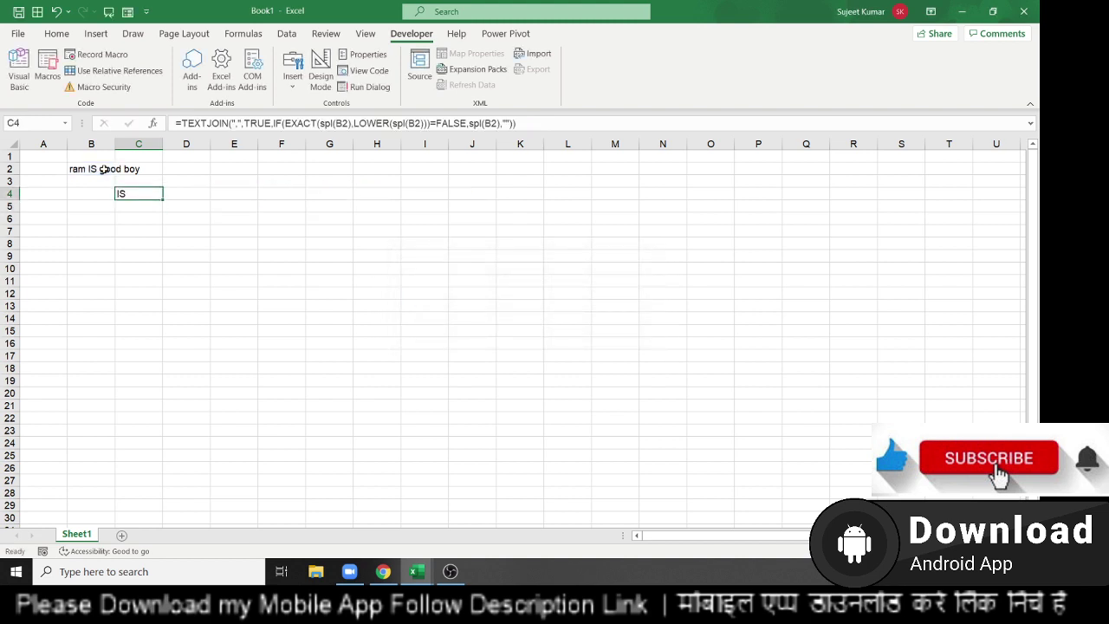
- Open Evaluate Formula for C4 from the Formulas tab
{"action": "left_click", "coordinate": [242, 33]}
{"action": "left_click", "coordinate": [637, 86]}
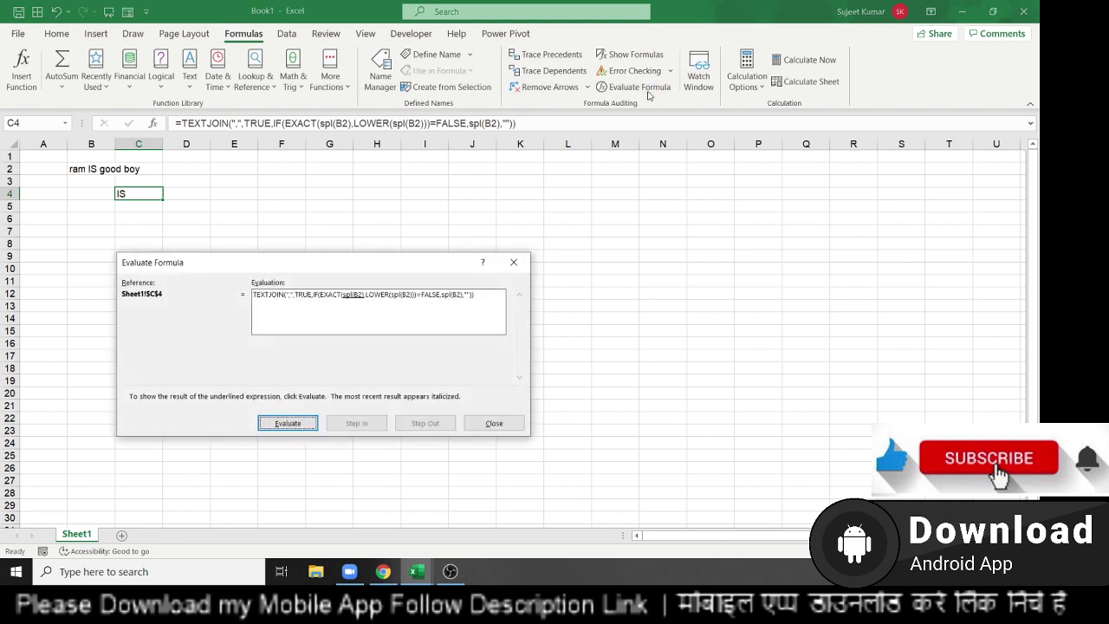
{"action": "mouse_move", "coordinate": [351, 270]}
{"action": "left_mouse_down"}
{"action": "mouse_move", "coordinate": [346, 218]}
{"action": "mouse_move", "coordinate": [383, 232]}
{"action": "left_mouse_up"}
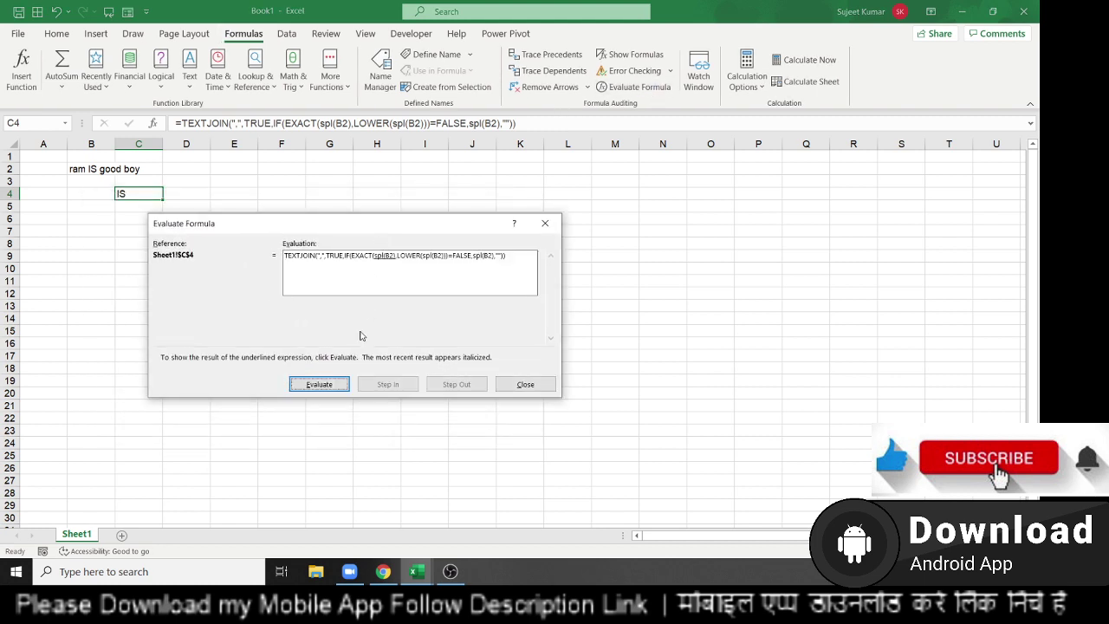
- Evaluate the SPL, LOWER, EXACT, IF and TEXTJOIN parts until IS appears, then close
{"action": "left_click", "coordinate": [318, 384]}
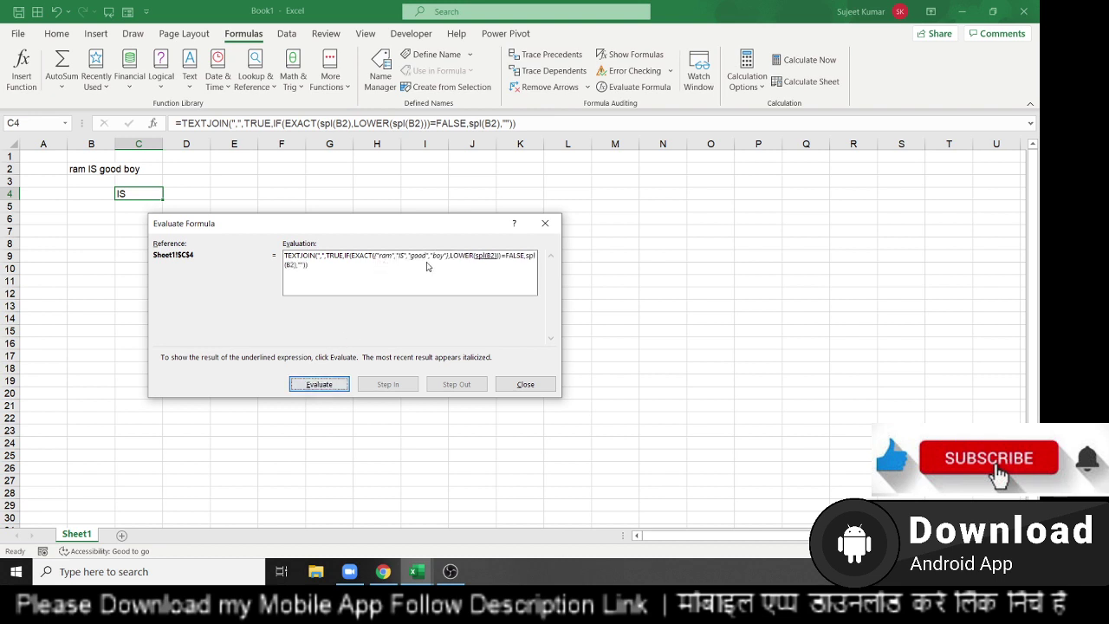
{"action": "left_click", "coordinate": [335, 394]}
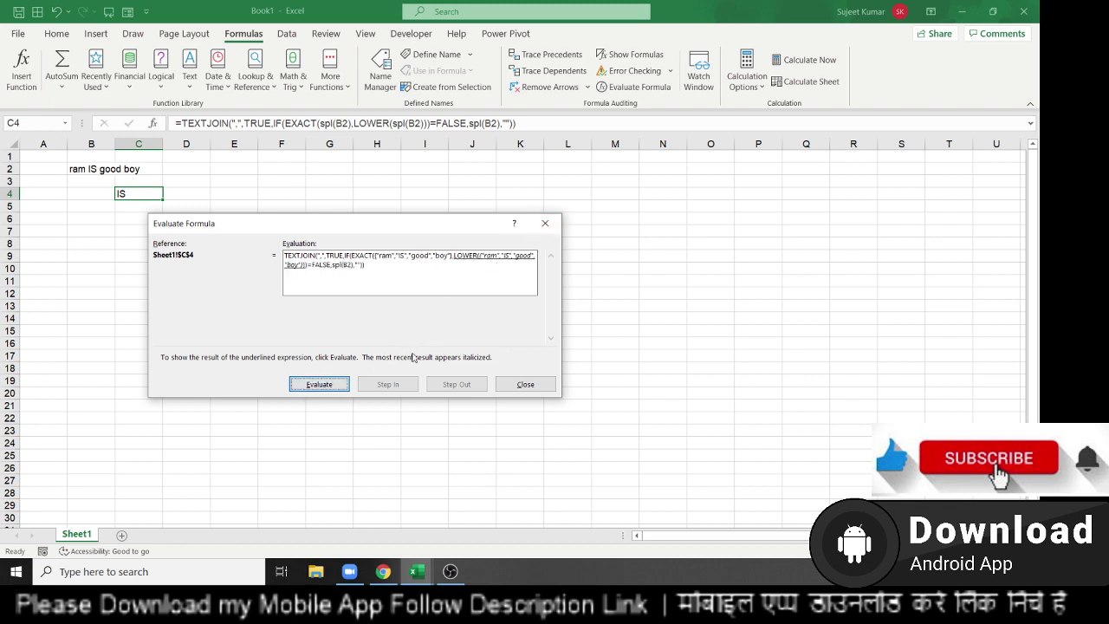
{"action": "left_click", "coordinate": [330, 389]}
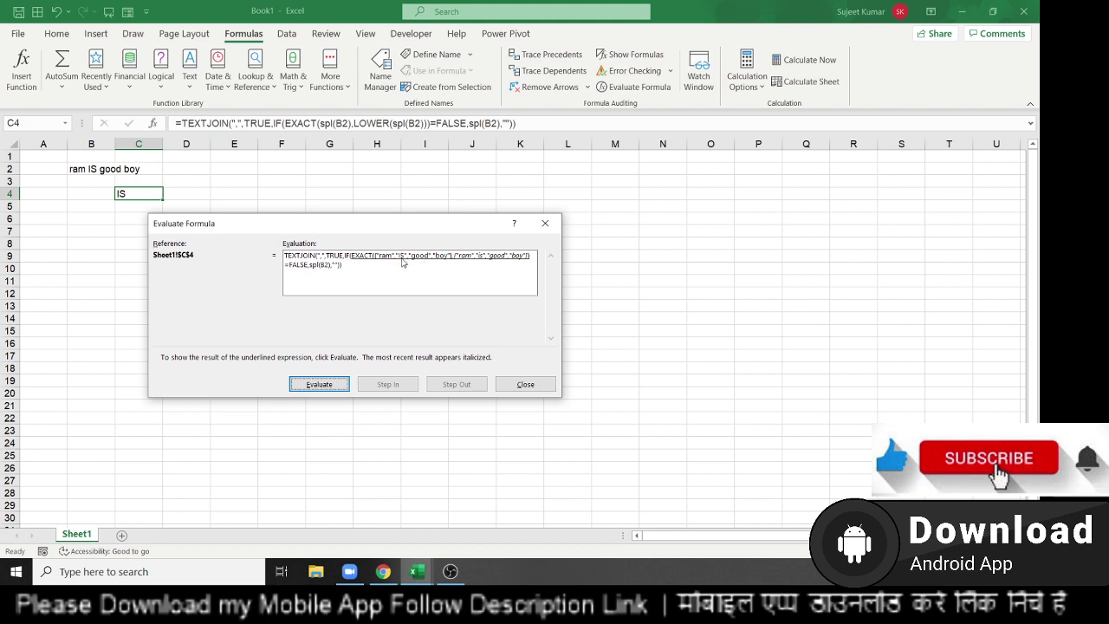
{"action": "left_click", "coordinate": [344, 385]}
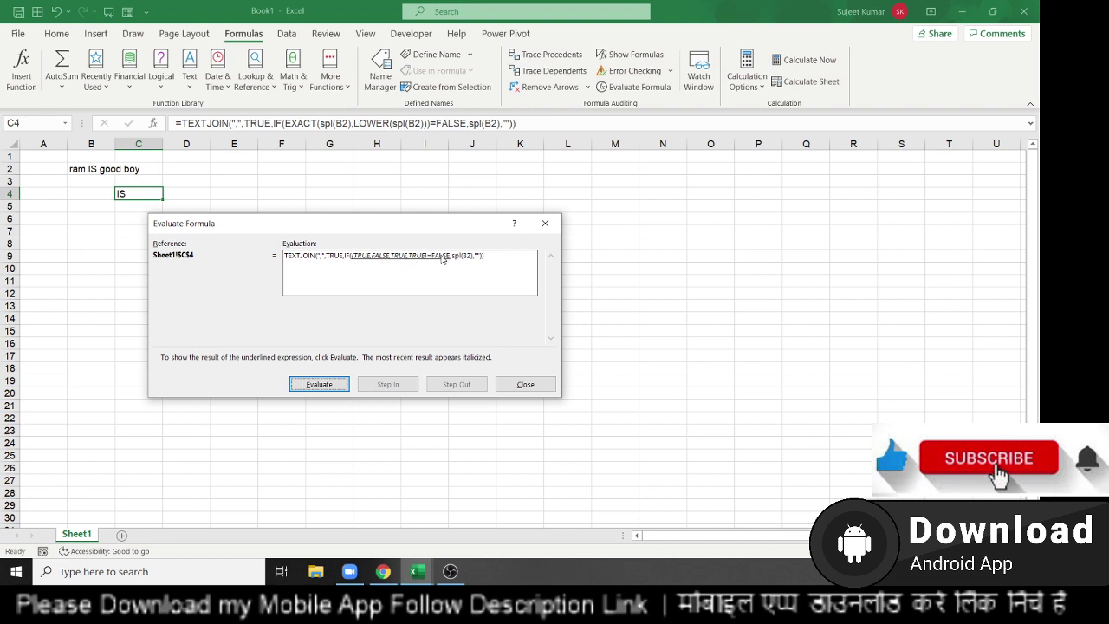
{"action": "left_click", "coordinate": [344, 385]}
{"action": "left_click", "coordinate": [320, 390]}
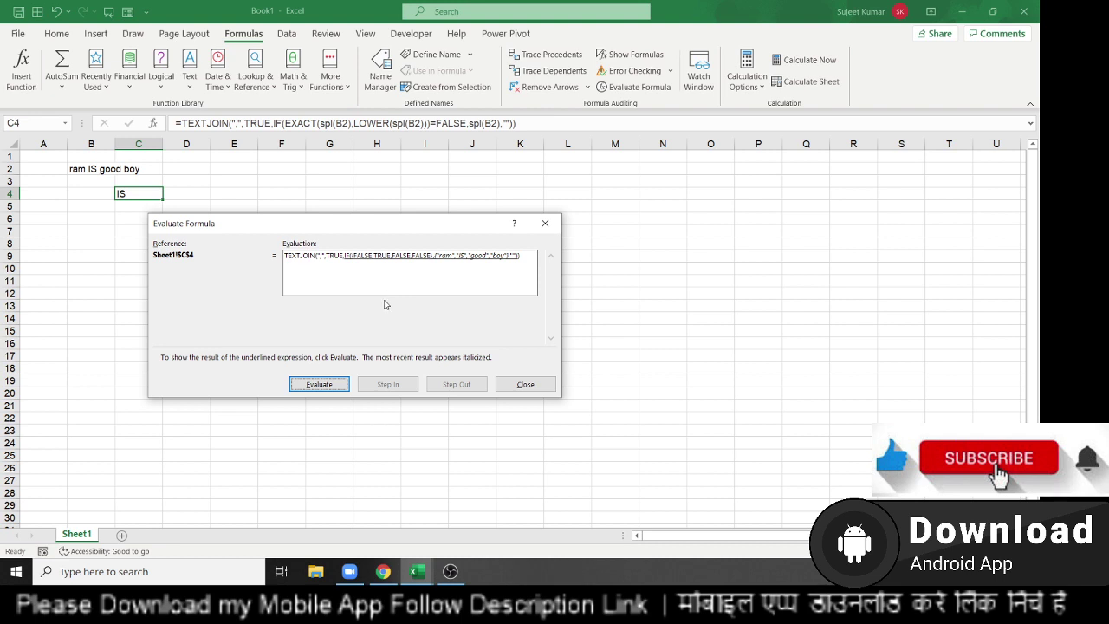
{"action": "left_click", "coordinate": [333, 388]}
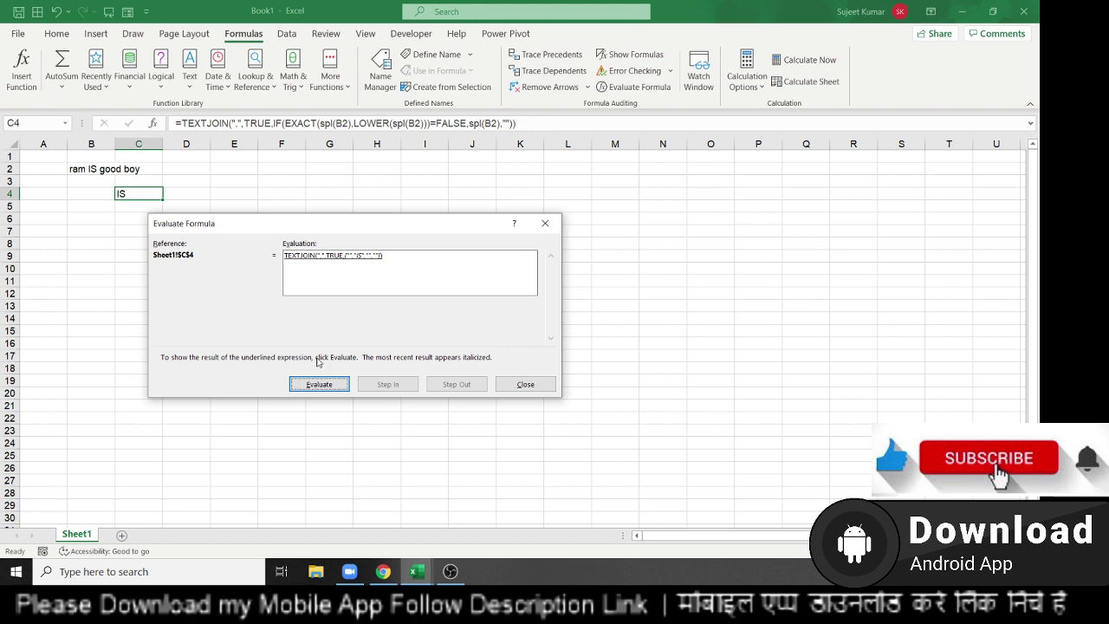
{"action": "left_click", "coordinate": [319, 384]}
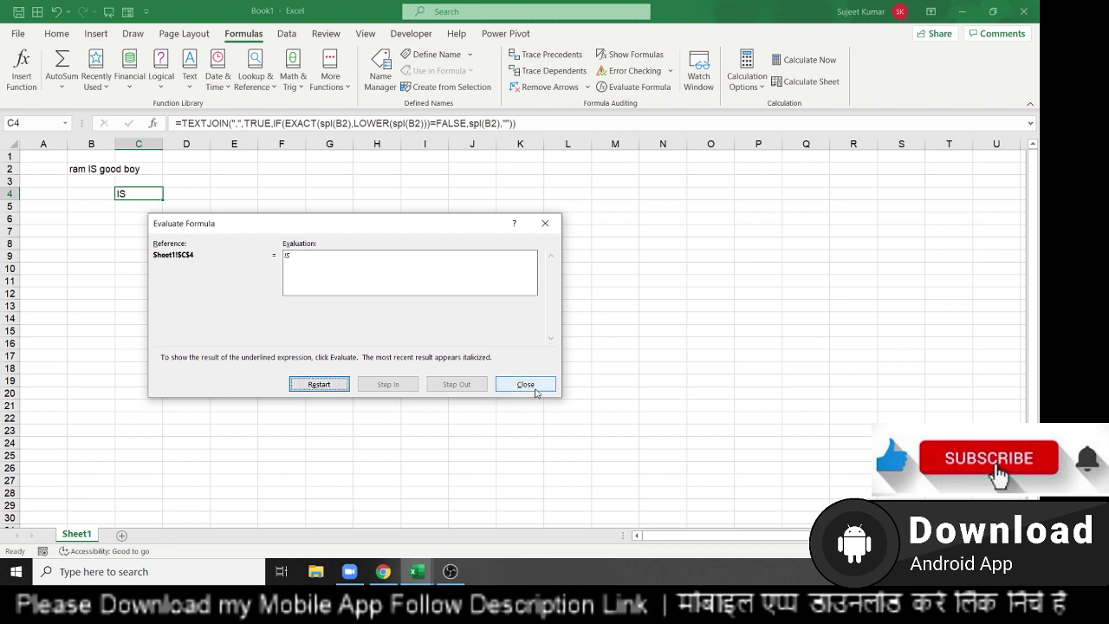
{"action": "left_click", "coordinate": [534, 387]}
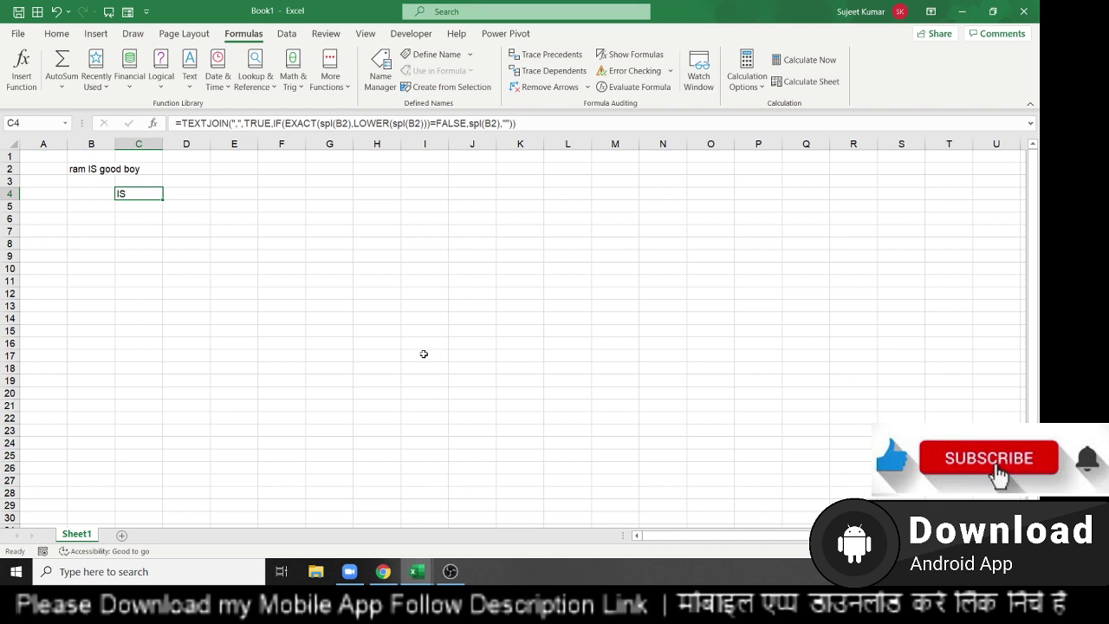
- Minimize Excel with Windows+D to show the desktop
{"action": "key", "text": "super+d"}
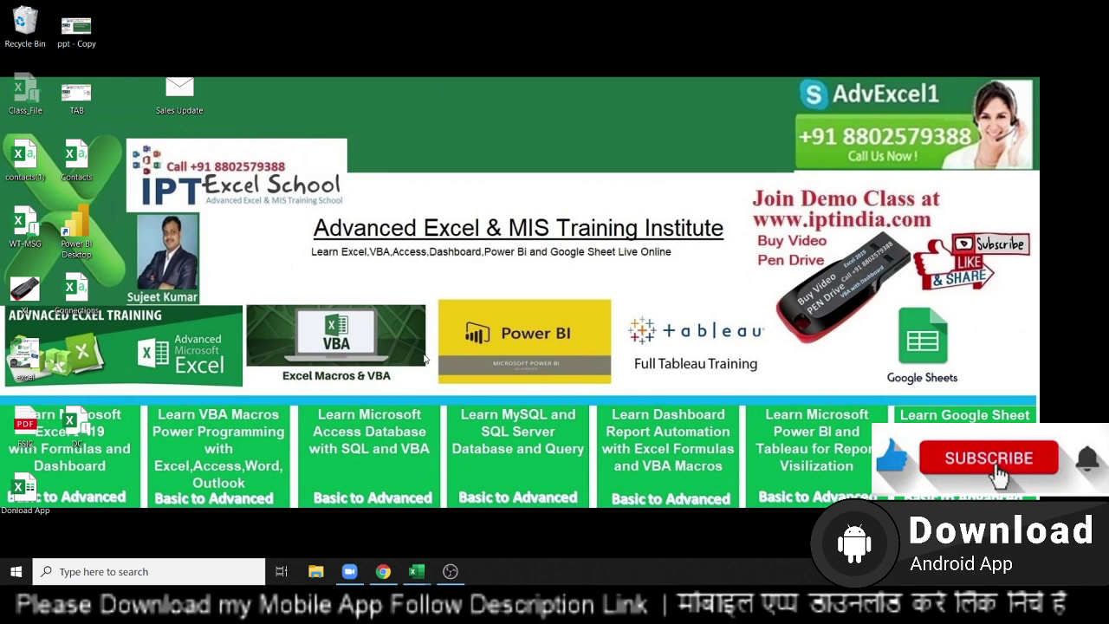
- Open the Zoom window from the taskbar and minimize it again
{"action": "left_click", "coordinate": [348, 574]}
{"action": "left_click", "coordinate": [348, 573]}
- Bring up Chrome and open the Excel MIS Training App group page in a new tab
{"action": "left_click", "coordinate": [383, 571]}
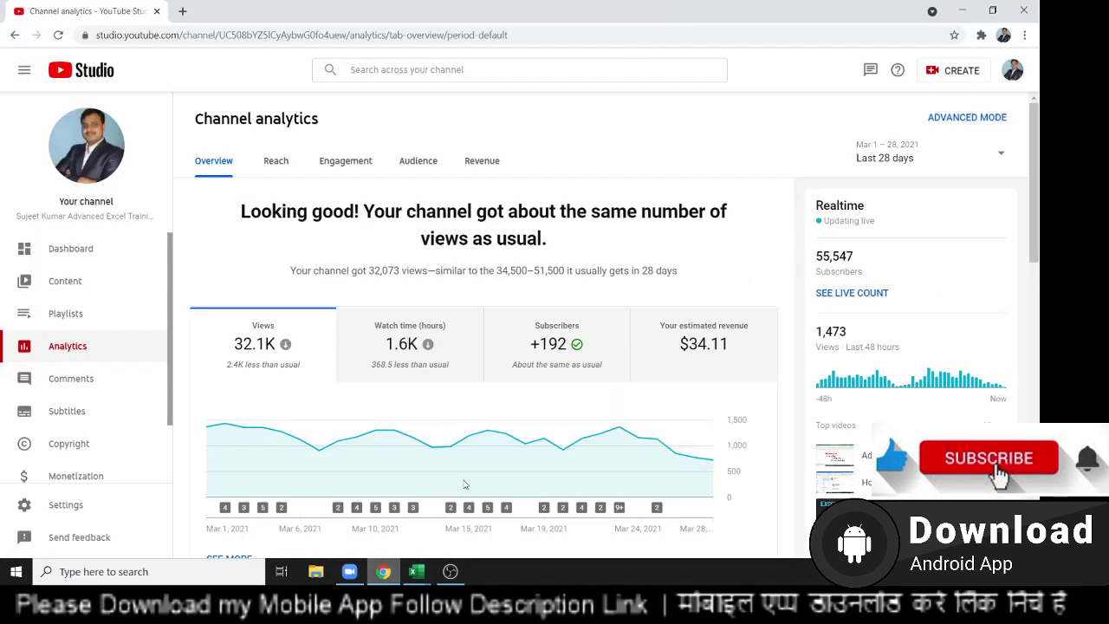
{"action": "left_click", "coordinate": [182, 11]}
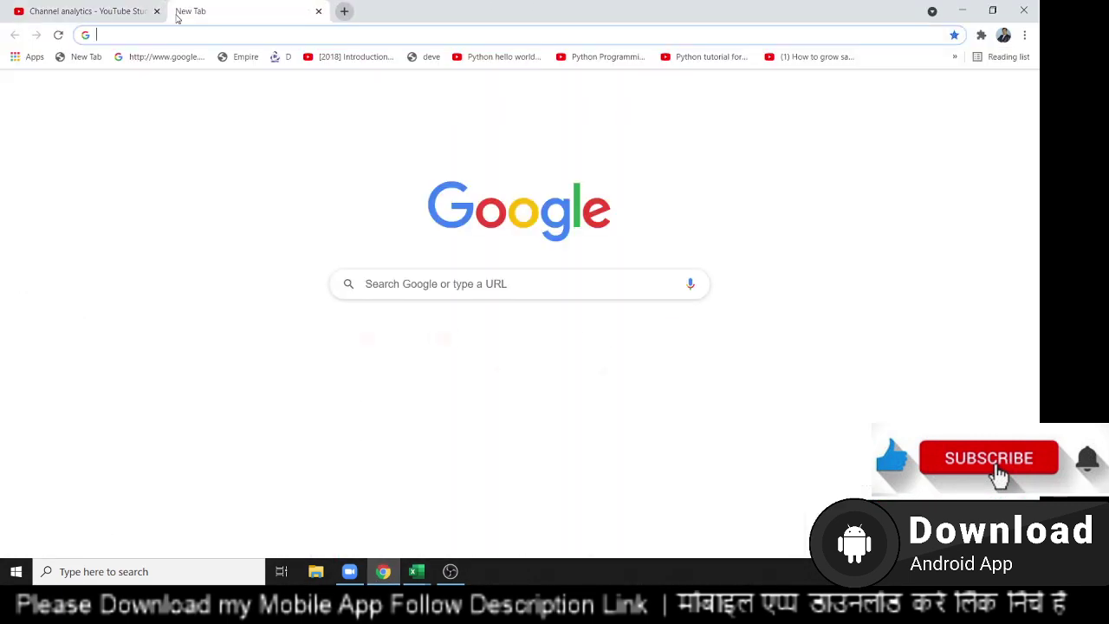
{"action": "type", "text": "e"}
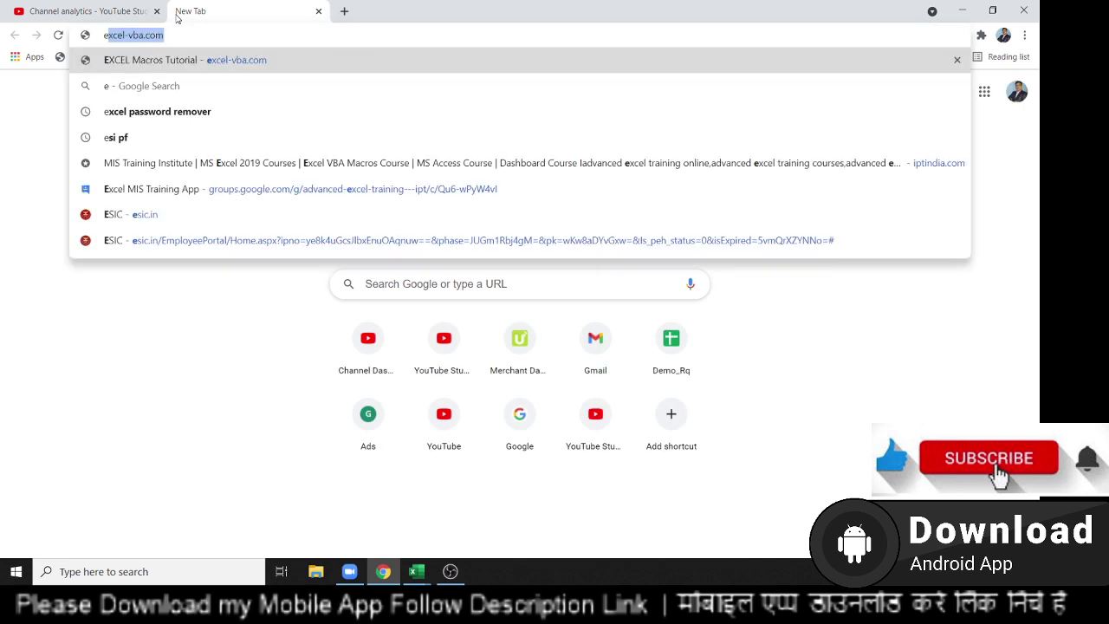
{"action": "key", "text": "Down"}
{"action": "key", "text": "Down"}
{"action": "key", "text": "Down"}
{"action": "key", "text": "Down"}
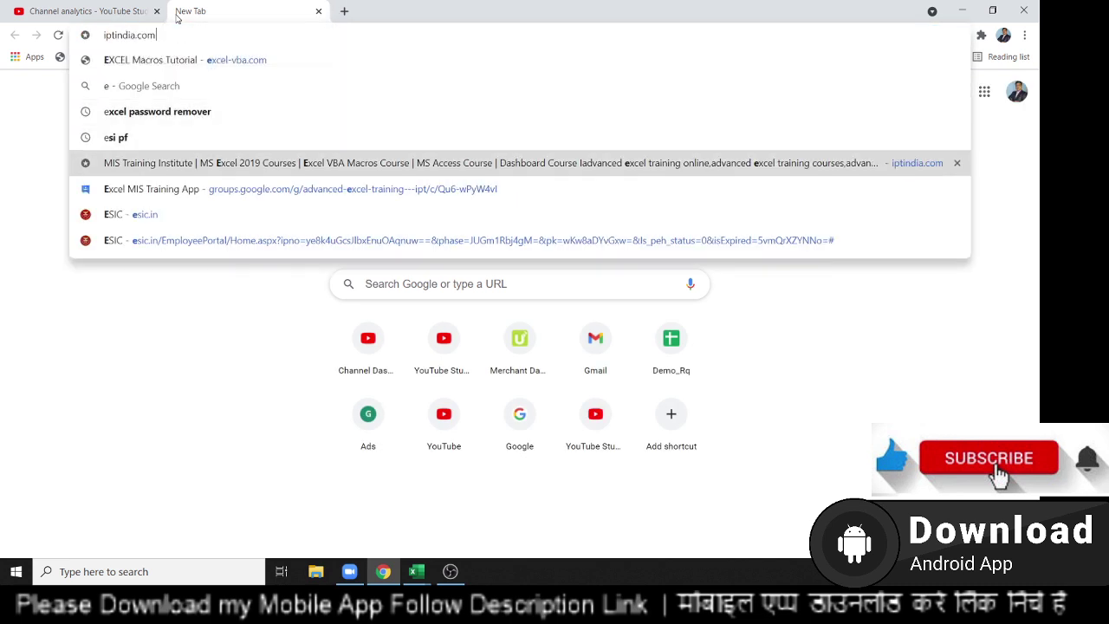
{"action": "key", "text": "Down"}
{"action": "key", "text": "Return"}
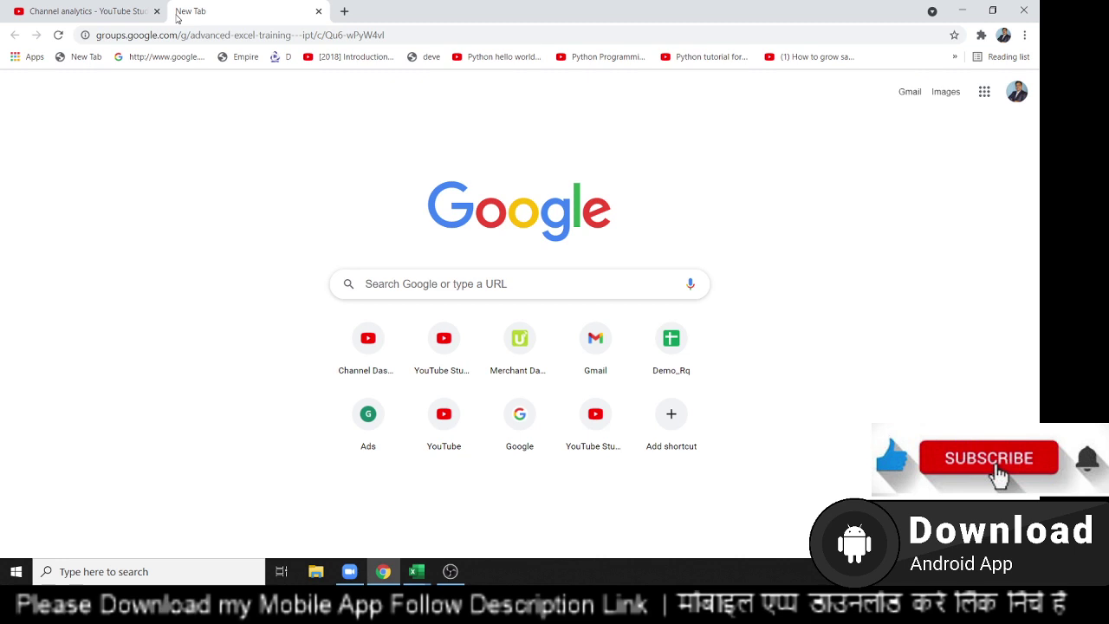
- Open the EXCEL MIS TRAINING Play Store page in another tab, select its title, and minimize Chrome
{"action": "left_click", "coordinate": [344, 11]}
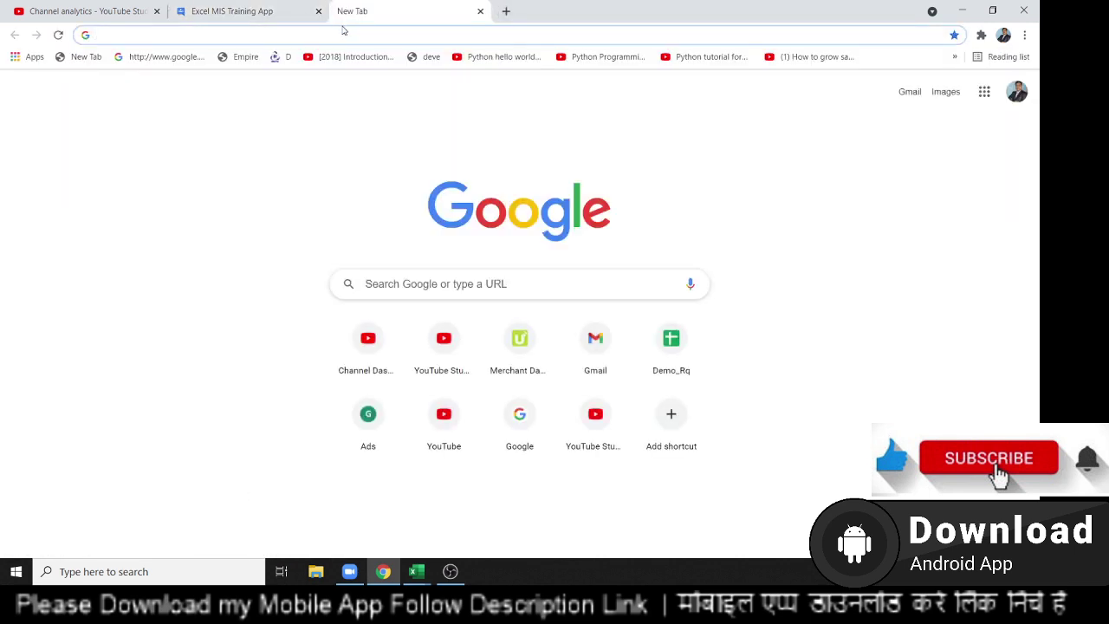
{"action": "key", "text": "ctrl+v"}
{"action": "key", "text": "Return"}
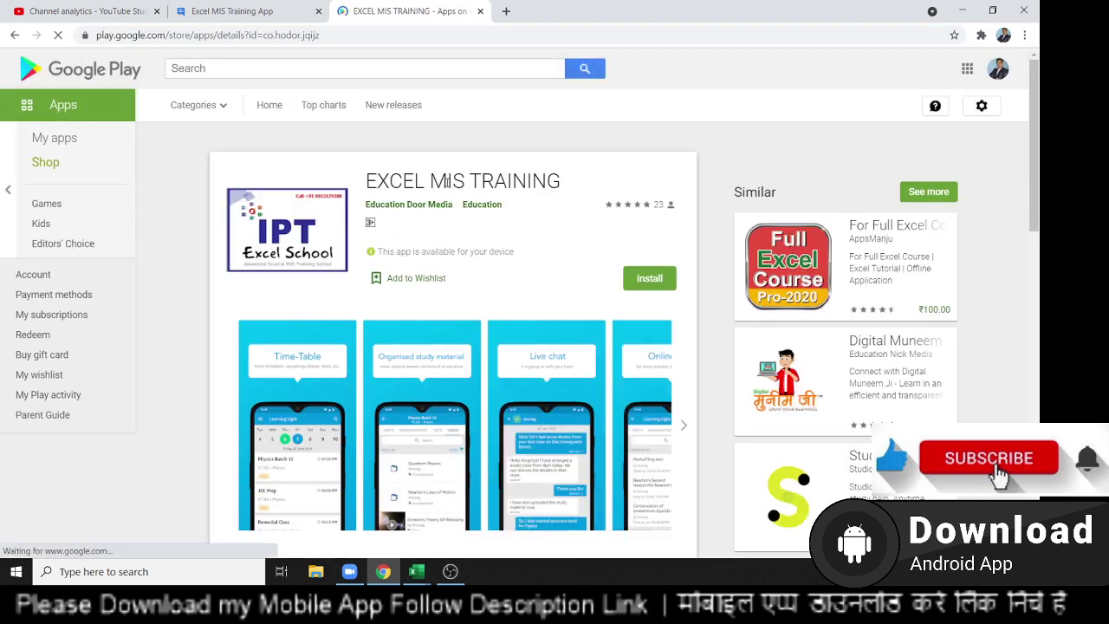
{"action": "triple_click", "coordinate": [446, 182]}
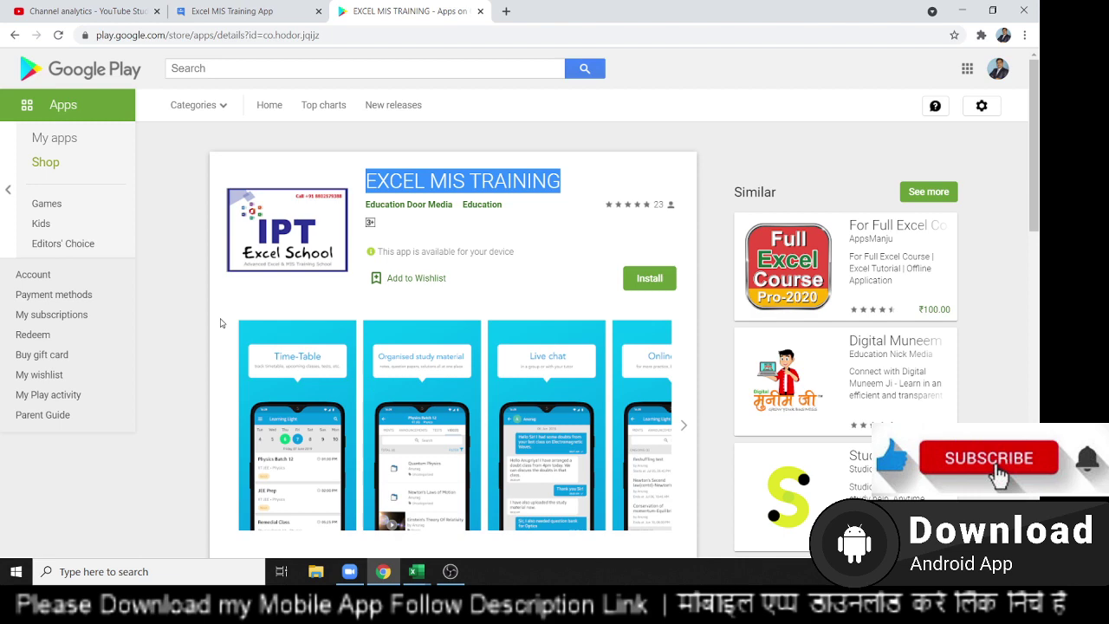
{"action": "key", "text": "super+d"}
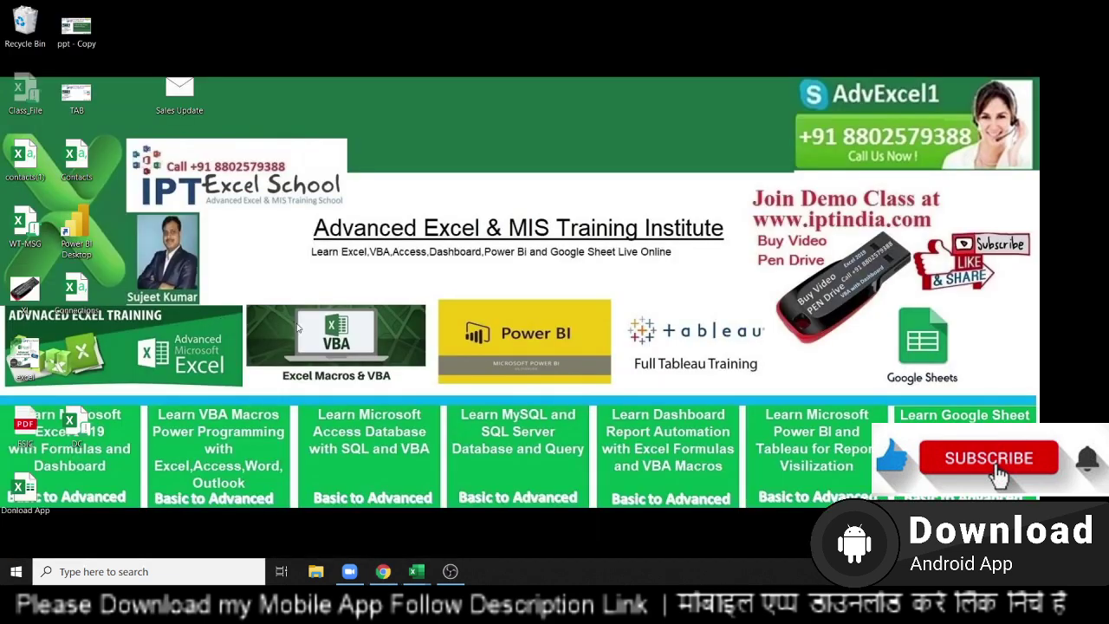